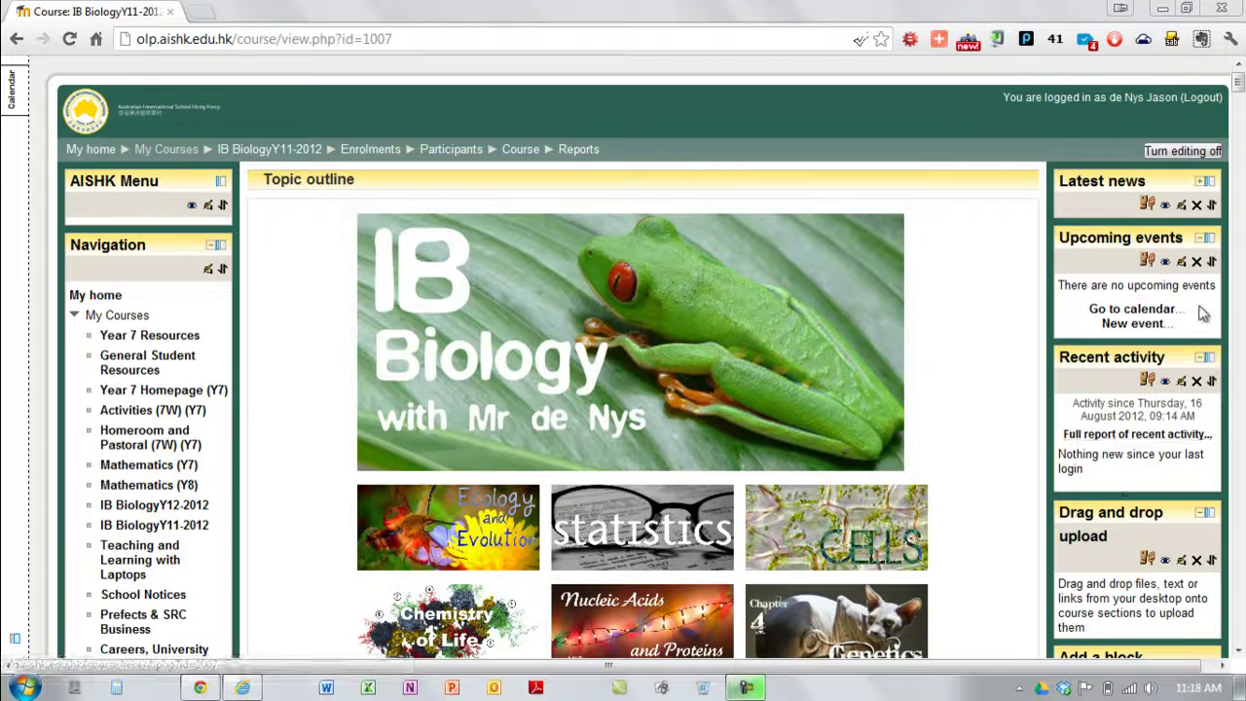
left_click_drag(1239, 82, 1239, 97)
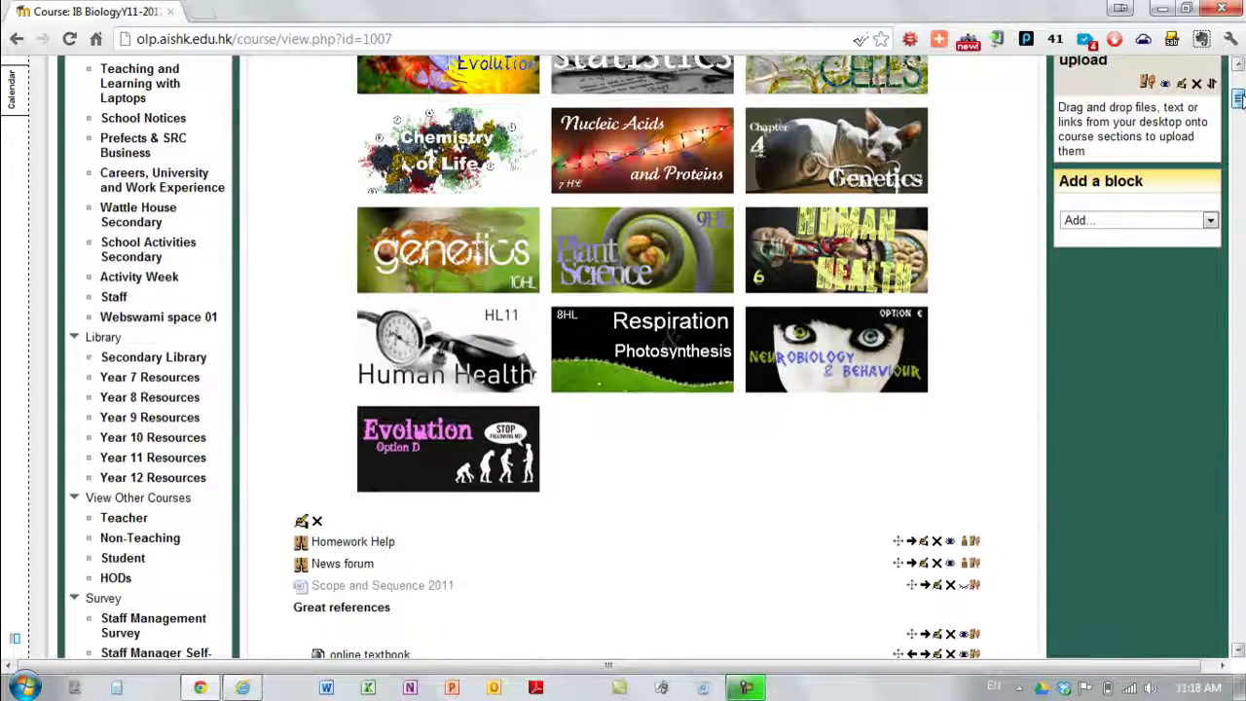
left_click(1214, 225)
left_click(1215, 227)
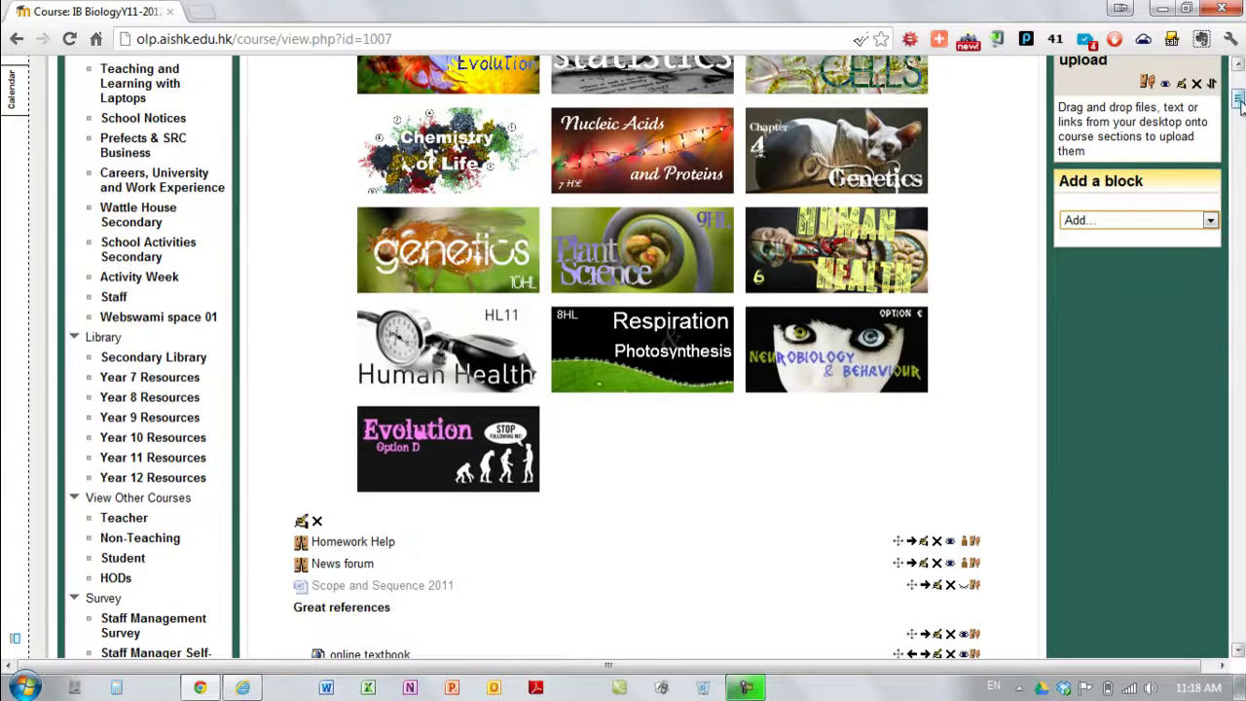
left_click_drag(1239, 100, 1238, 78)
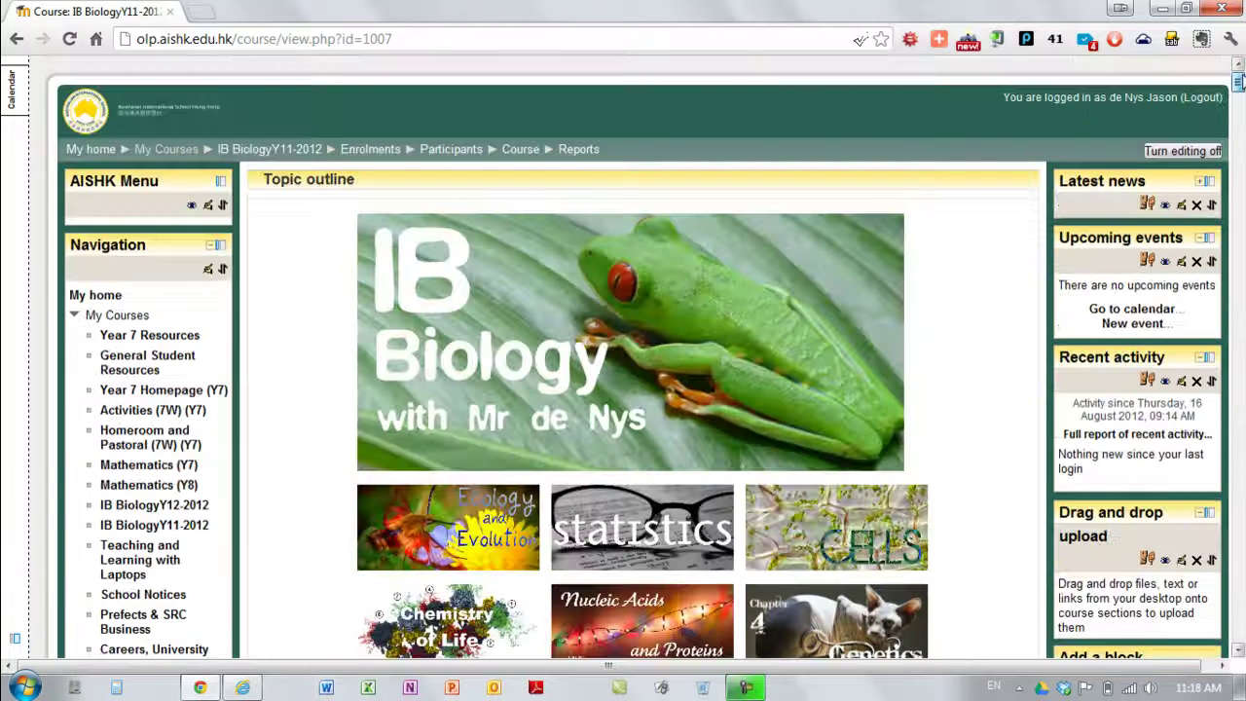
Step: Start a new course event from the upcoming events block and name it "SWIMS Excursion"
left_click(1134, 325)
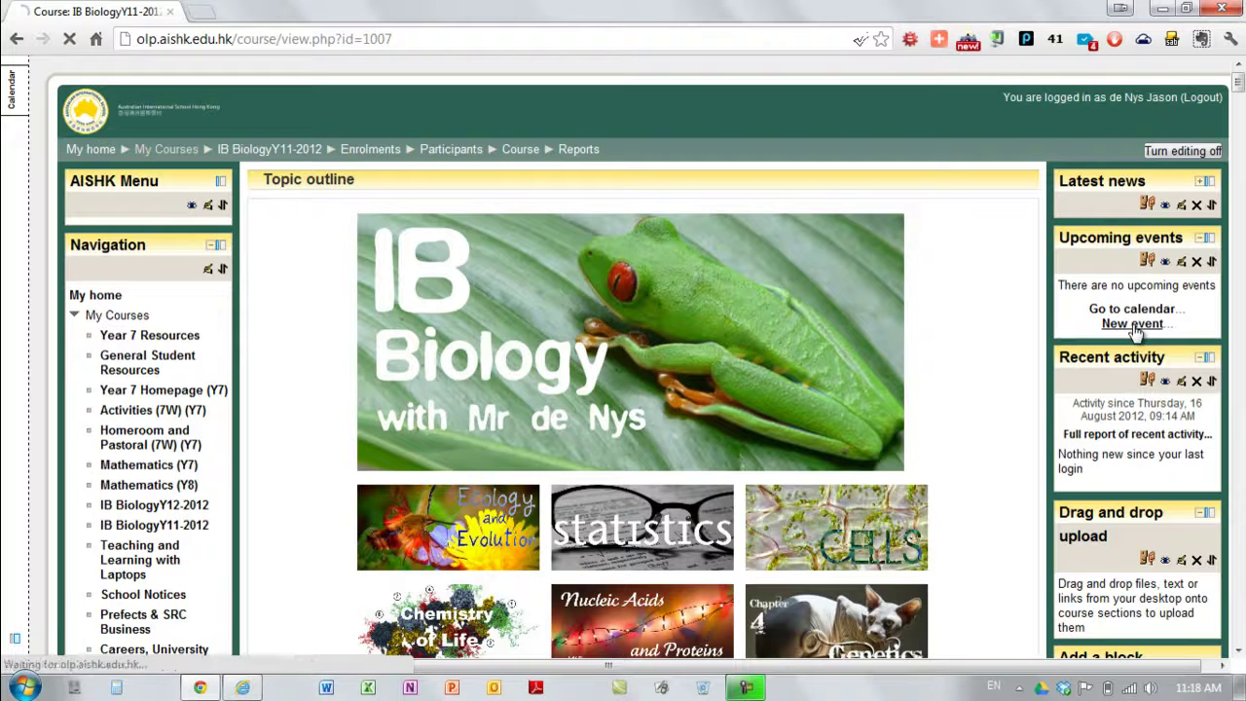
scroll(620, 321, "down", 1)
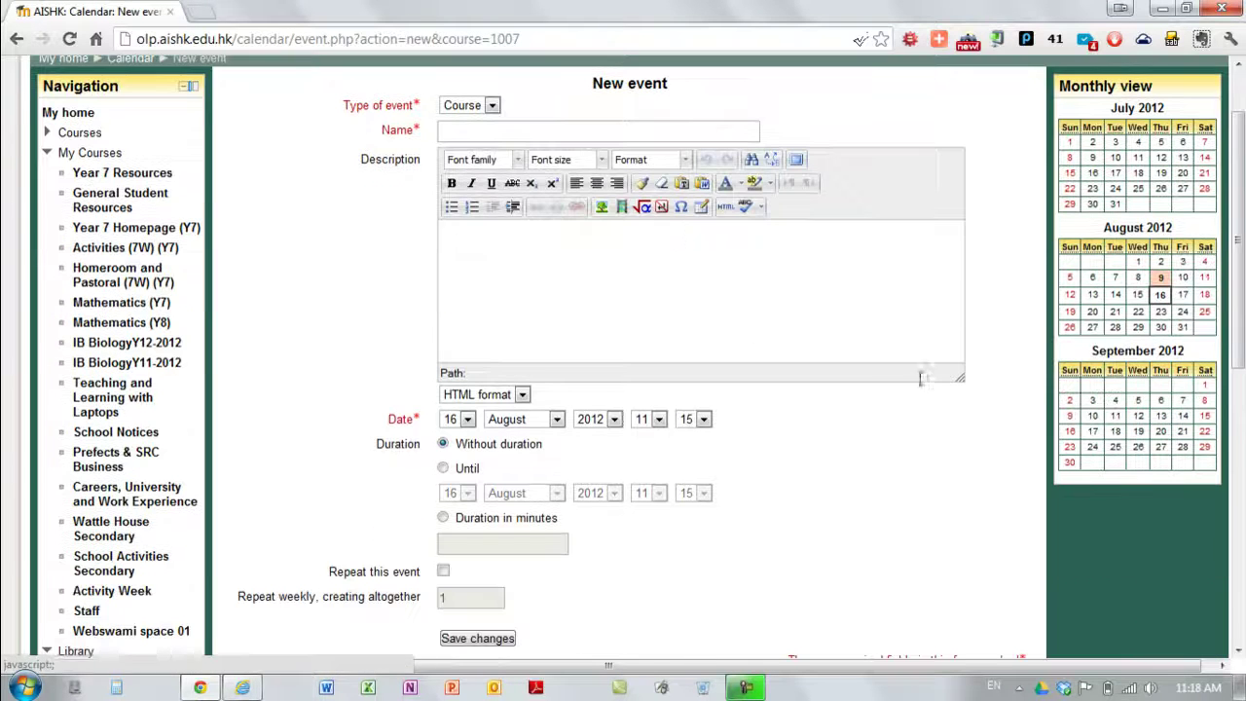
left_click(459, 132)
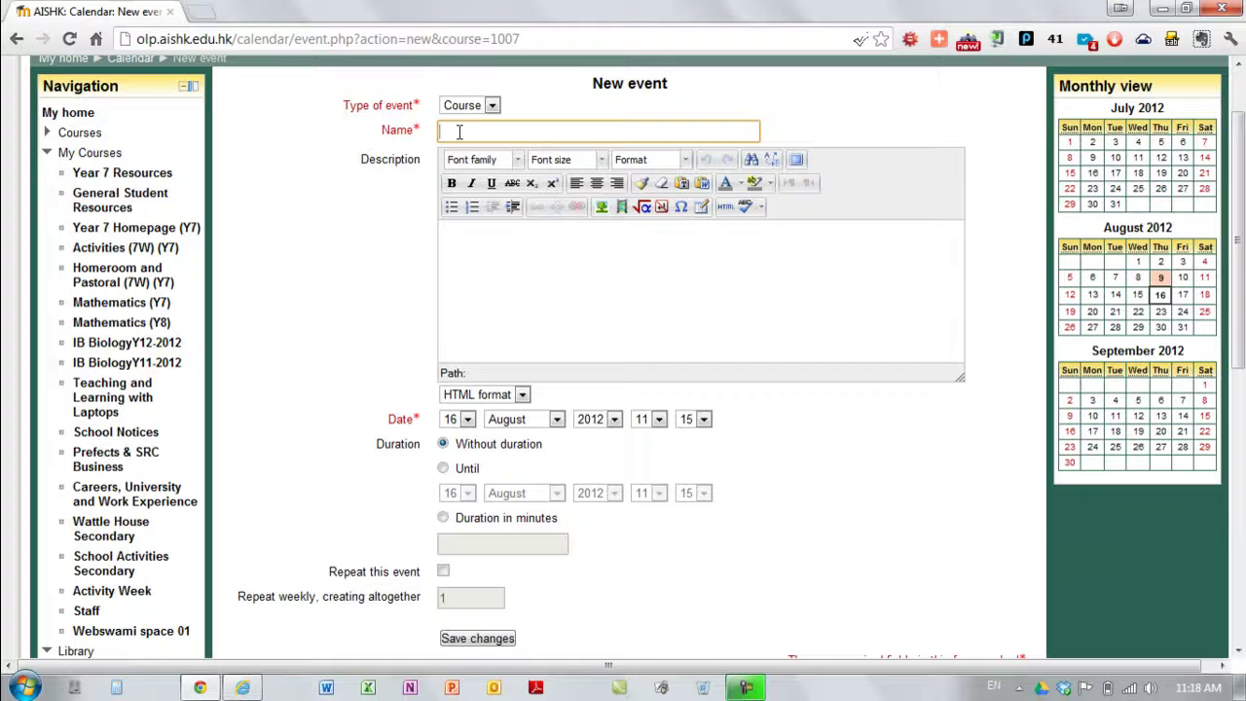
type("SWIMS Excursion")
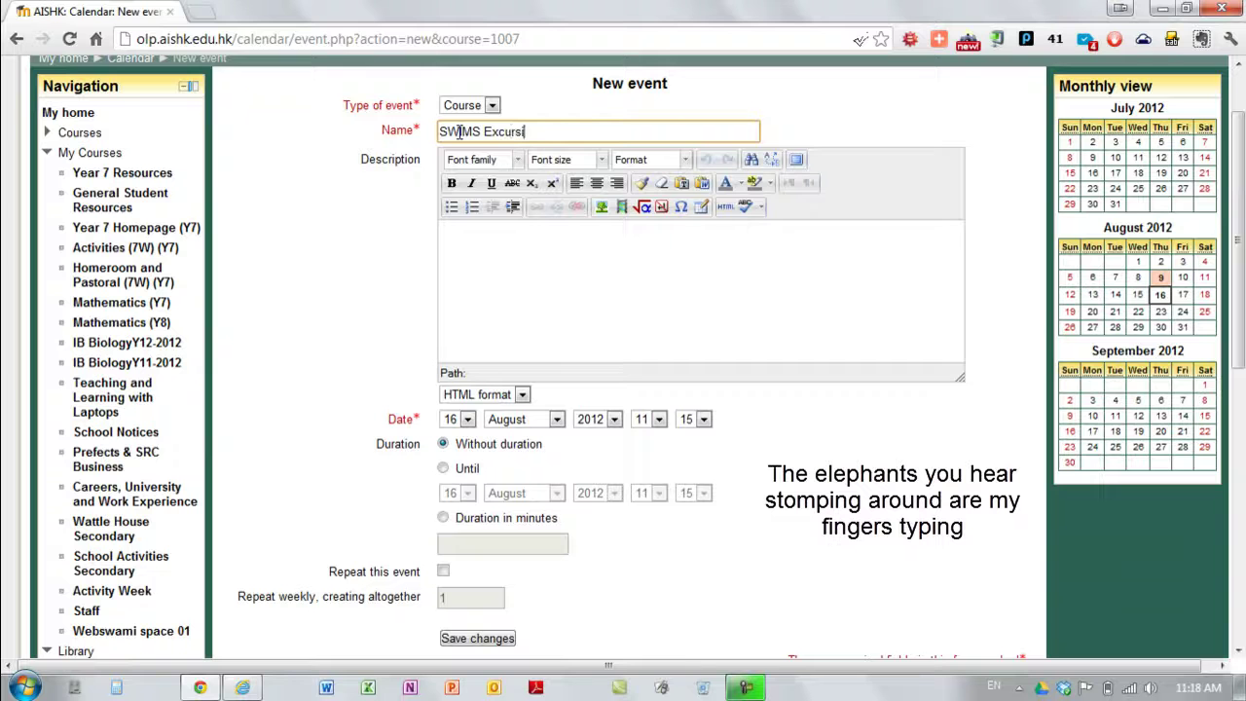
Step: Set the event's start to 29 August 2012 at 08:40
left_click(468, 419)
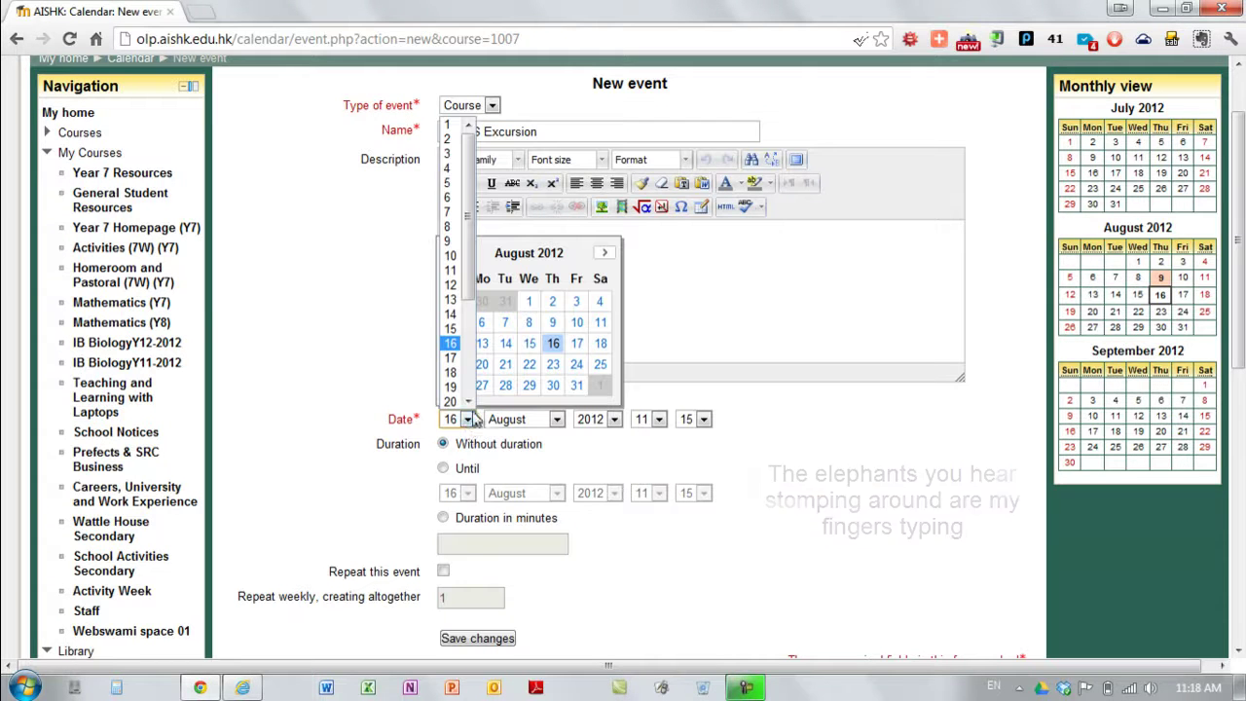
left_click(529, 385)
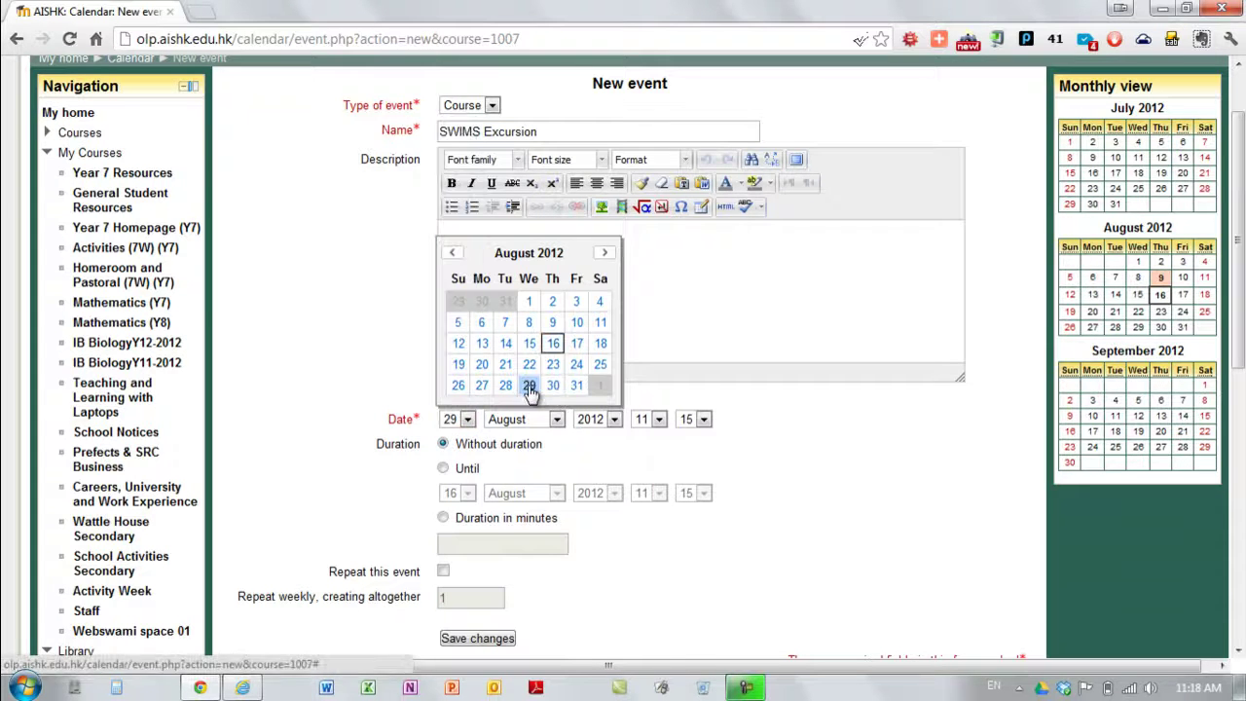
left_click(660, 420)
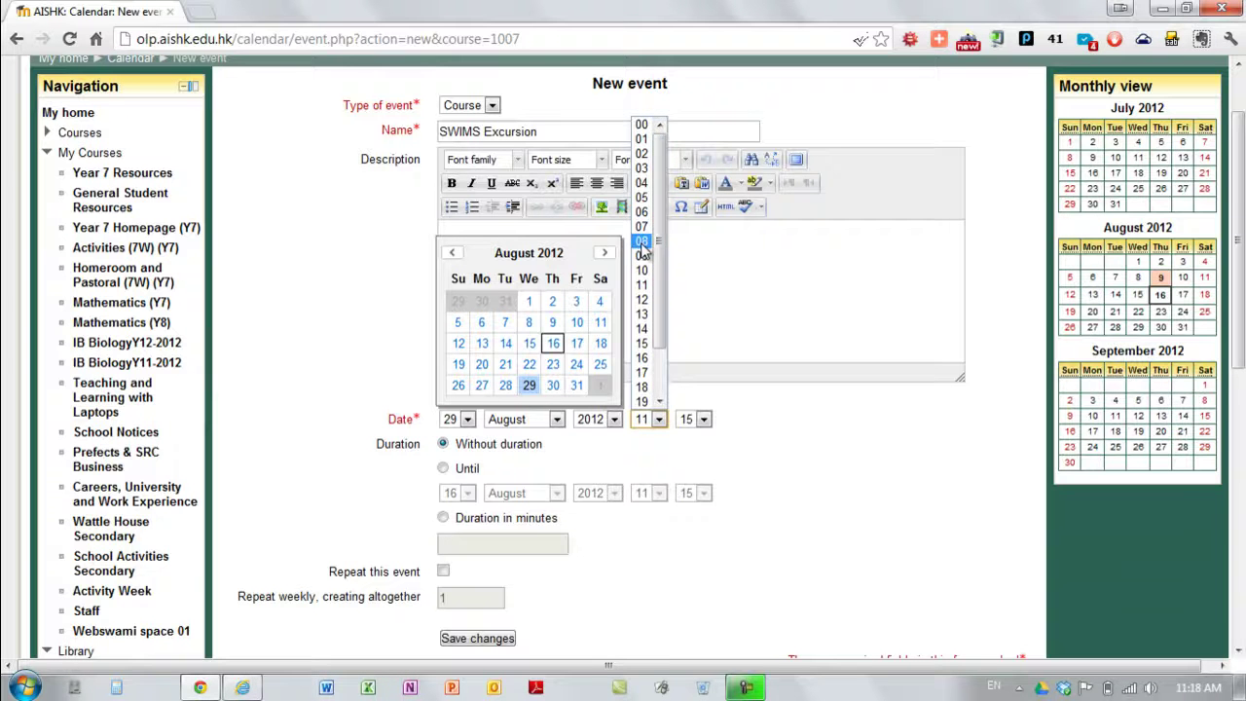
left_click(645, 241)
left_click(705, 420)
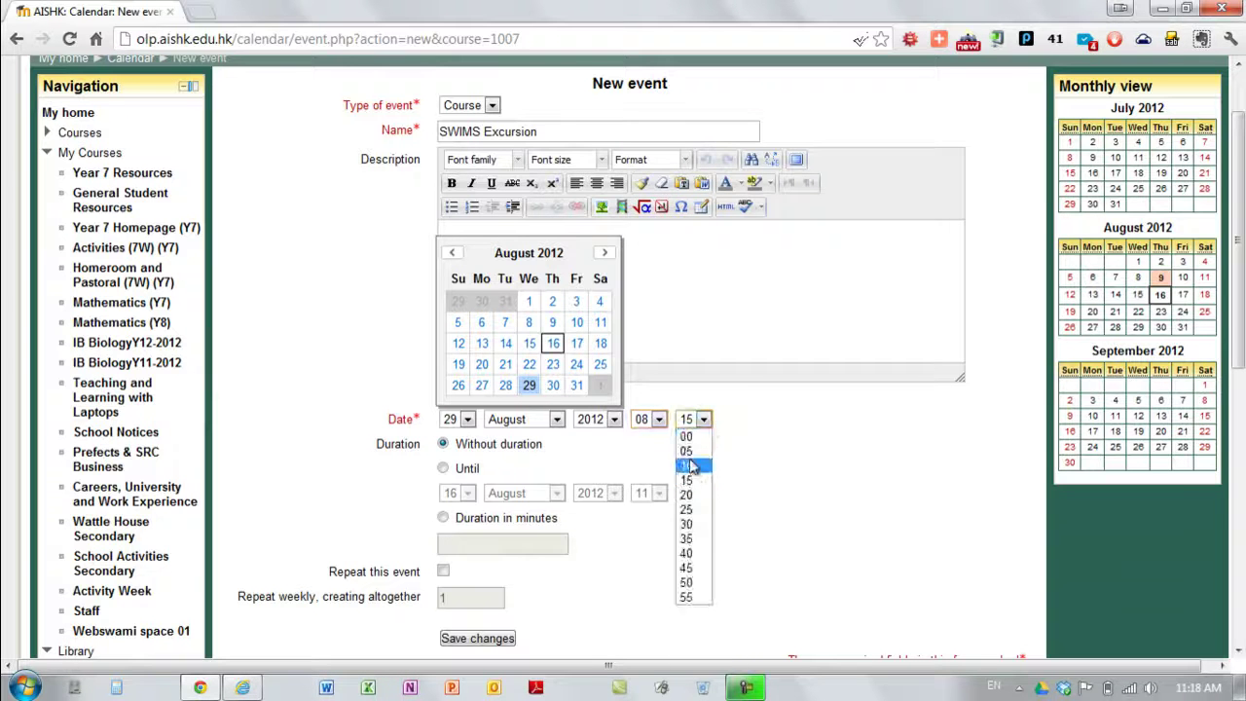
left_click(696, 549)
left_click(801, 496)
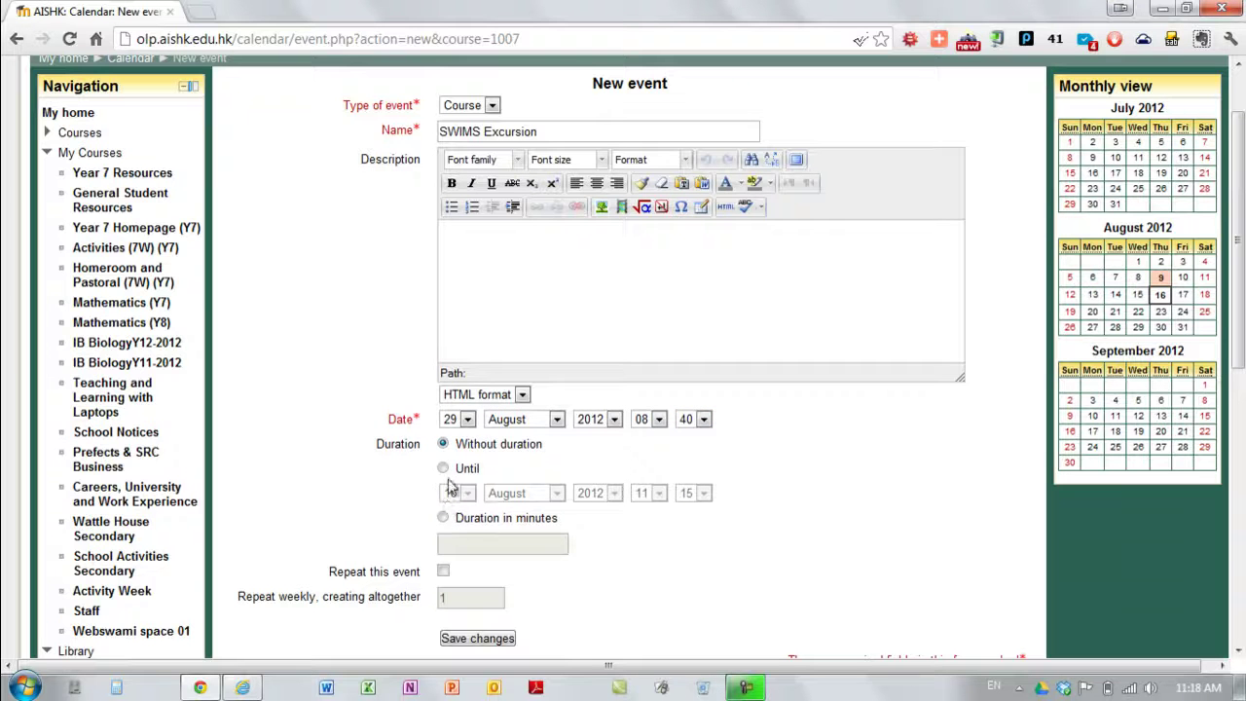
Step: Give the event an end time with the Until option, set to 29 August 2012 at 16:00
left_click(443, 468)
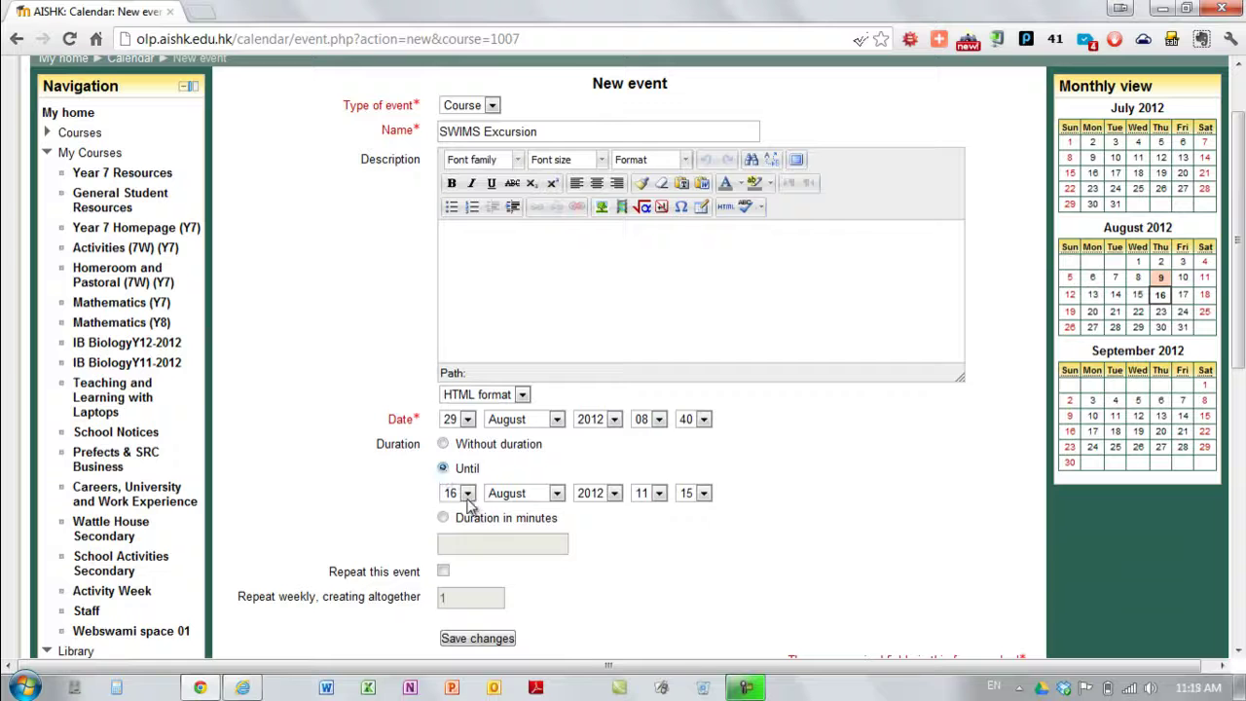
left_click(468, 495)
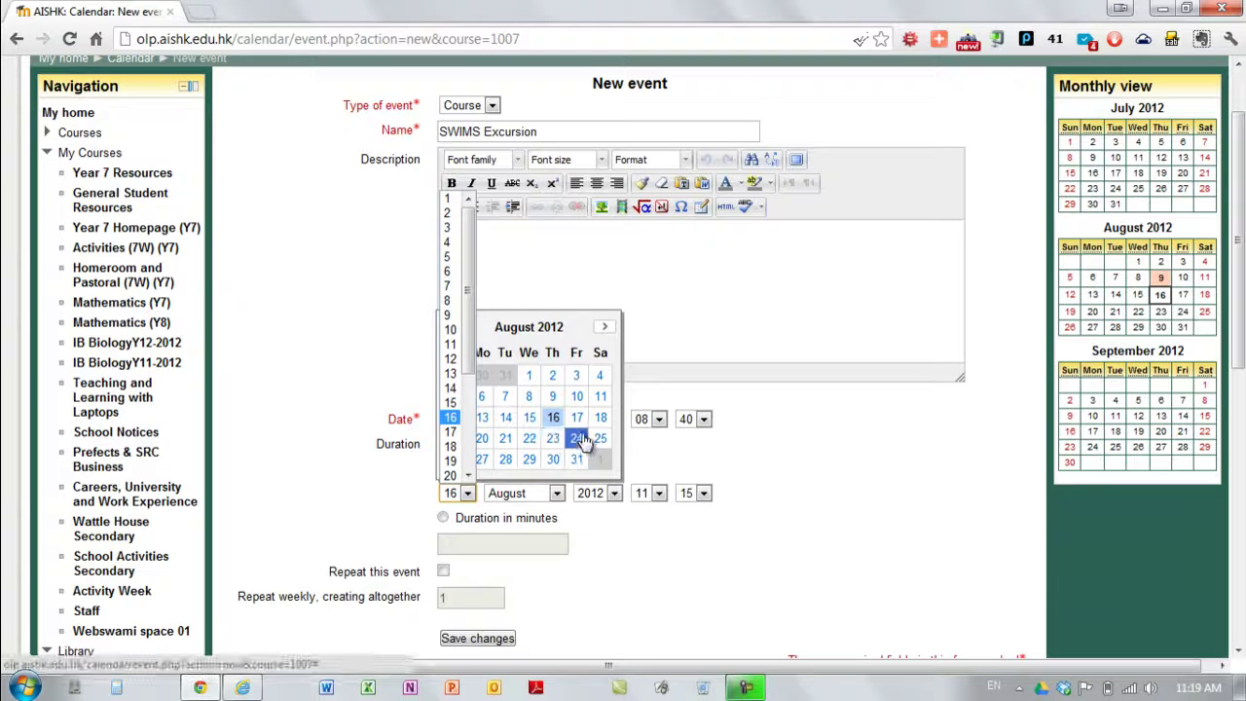
left_click(529, 458)
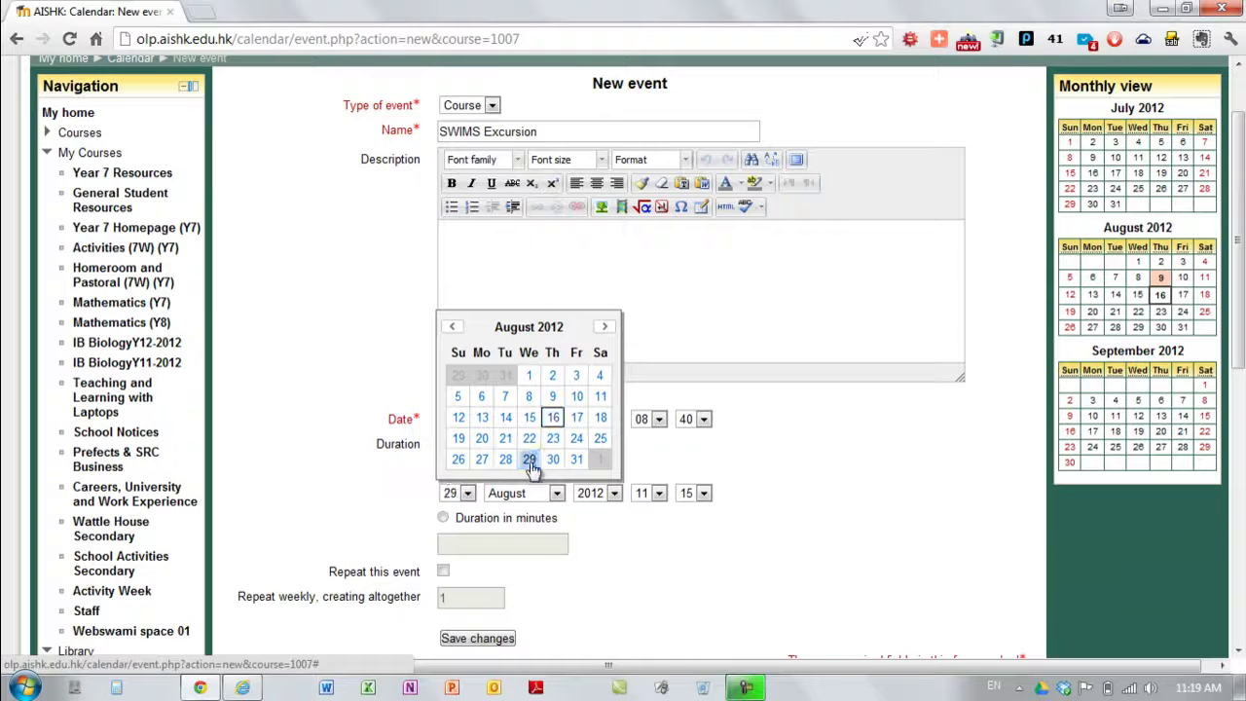
left_click(659, 495)
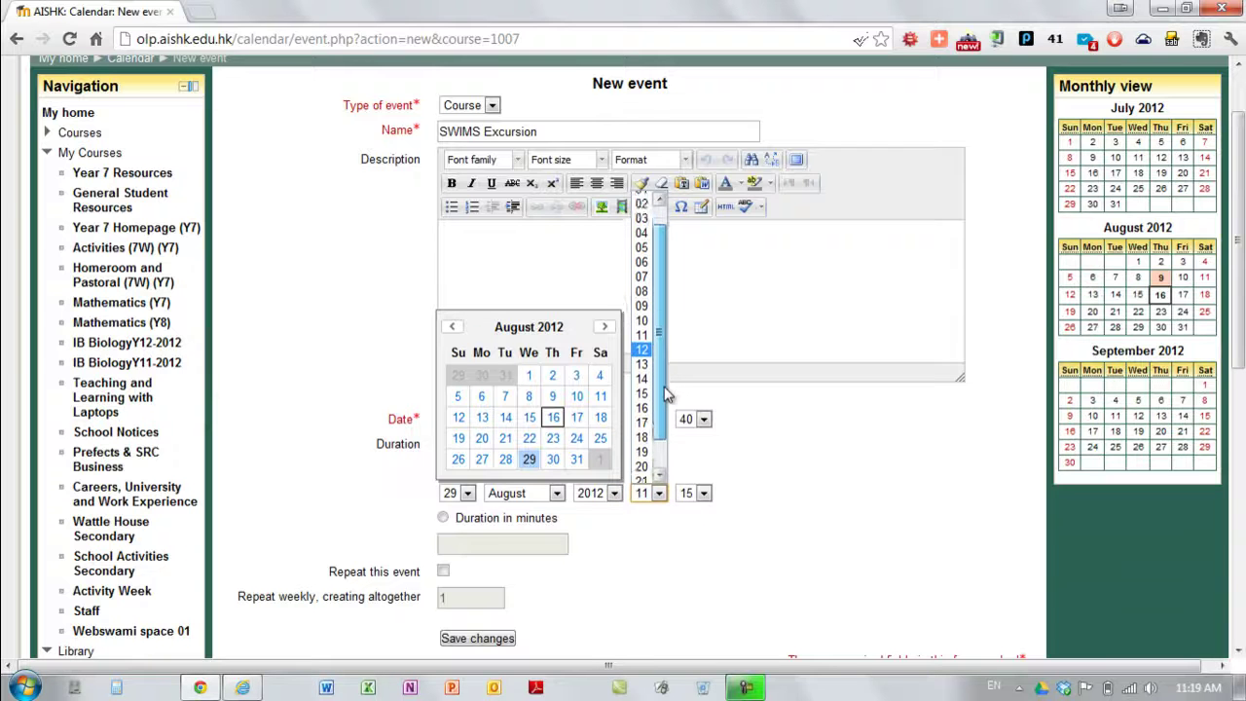
left_click(645, 408)
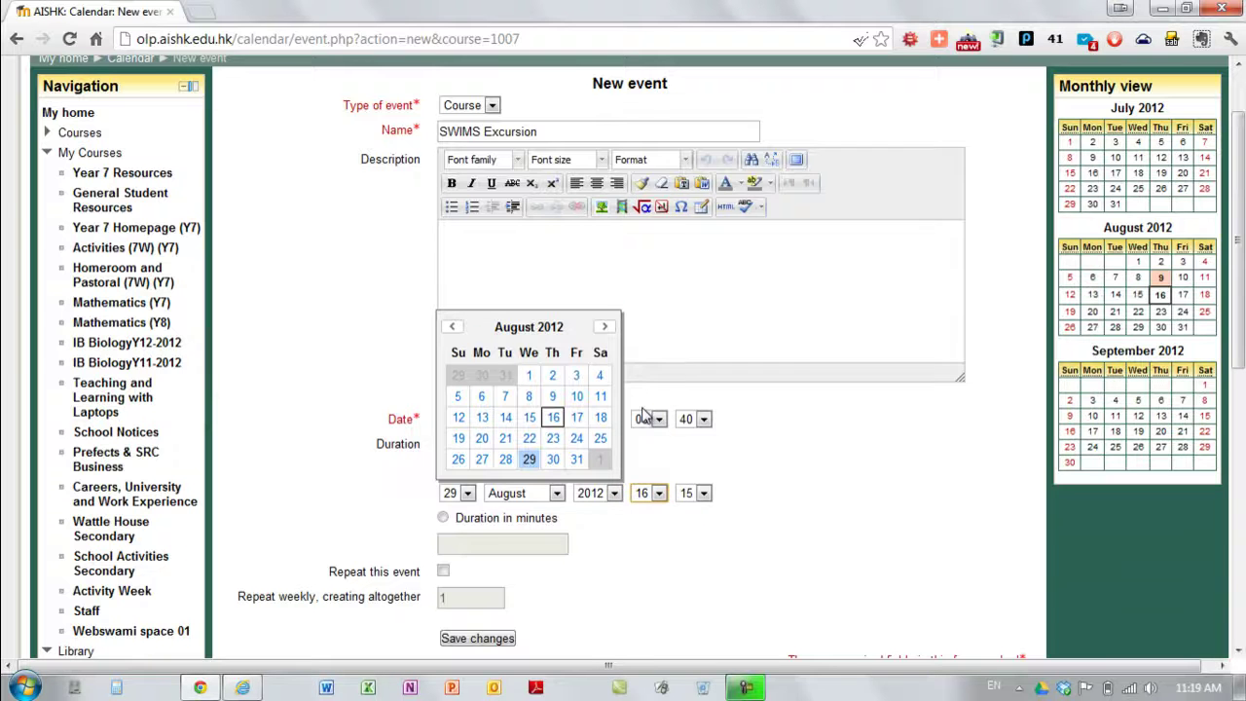
left_click(704, 495)
left_click(697, 317)
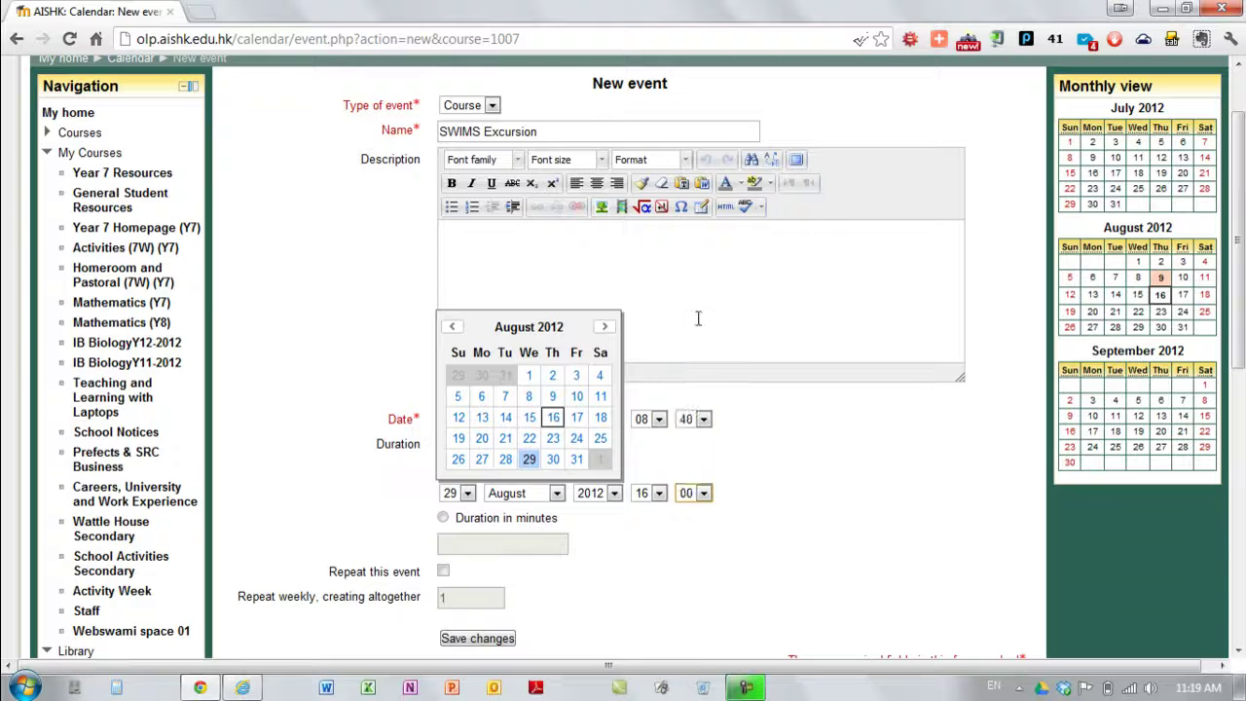
left_click(746, 463)
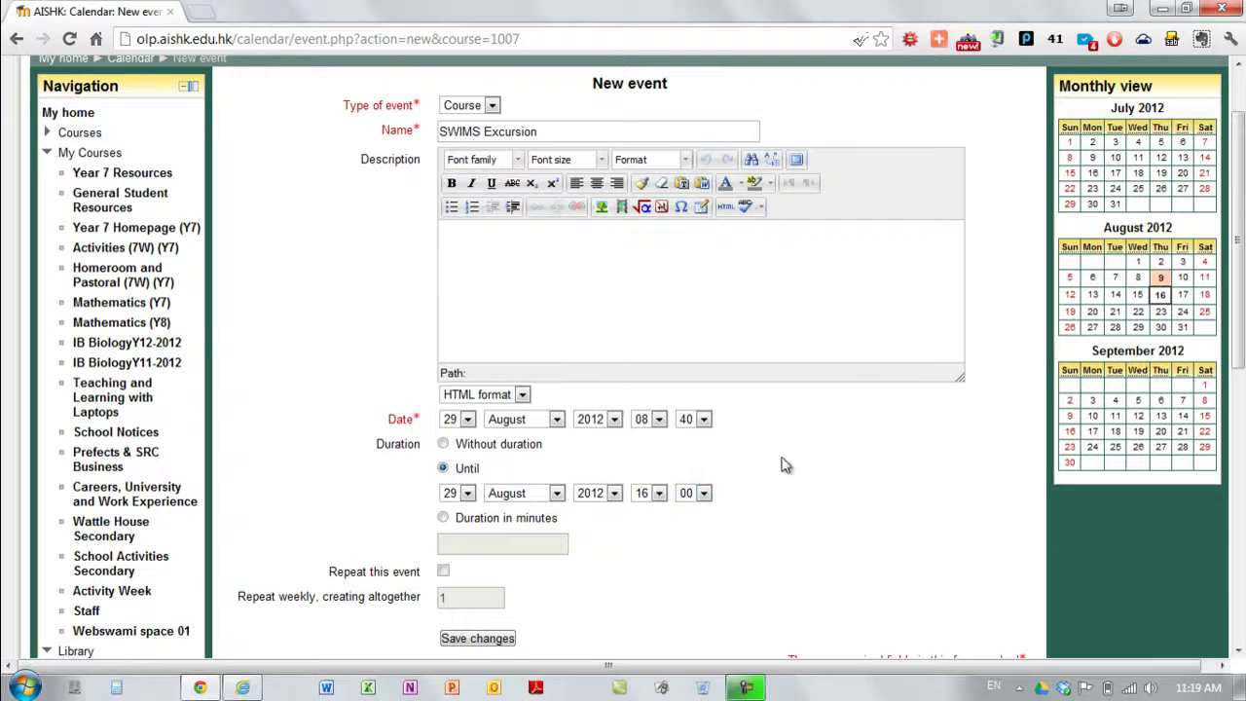
Step: Enter "Permission Note" as the event description and link that text to an uploaded copy of Permission Note.pdf from the Excursion folder
left_click(468, 247)
left_click_drag(541, 234, 444, 236)
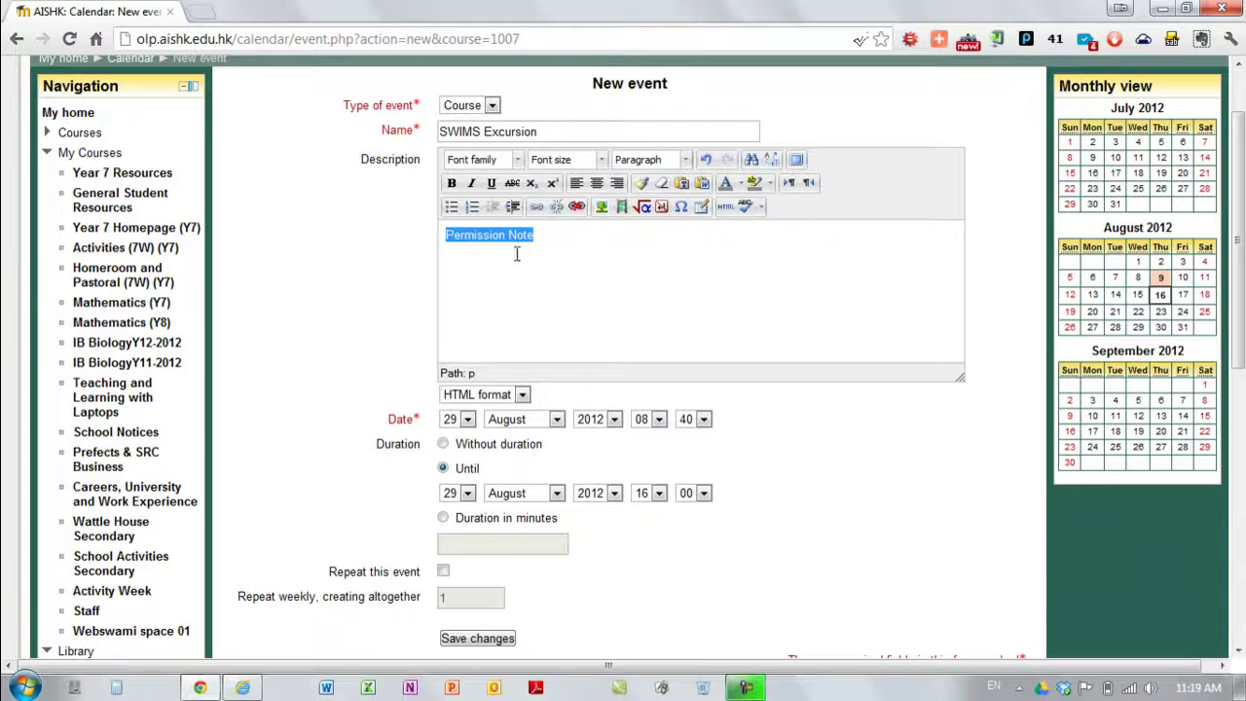
left_click(536, 207)
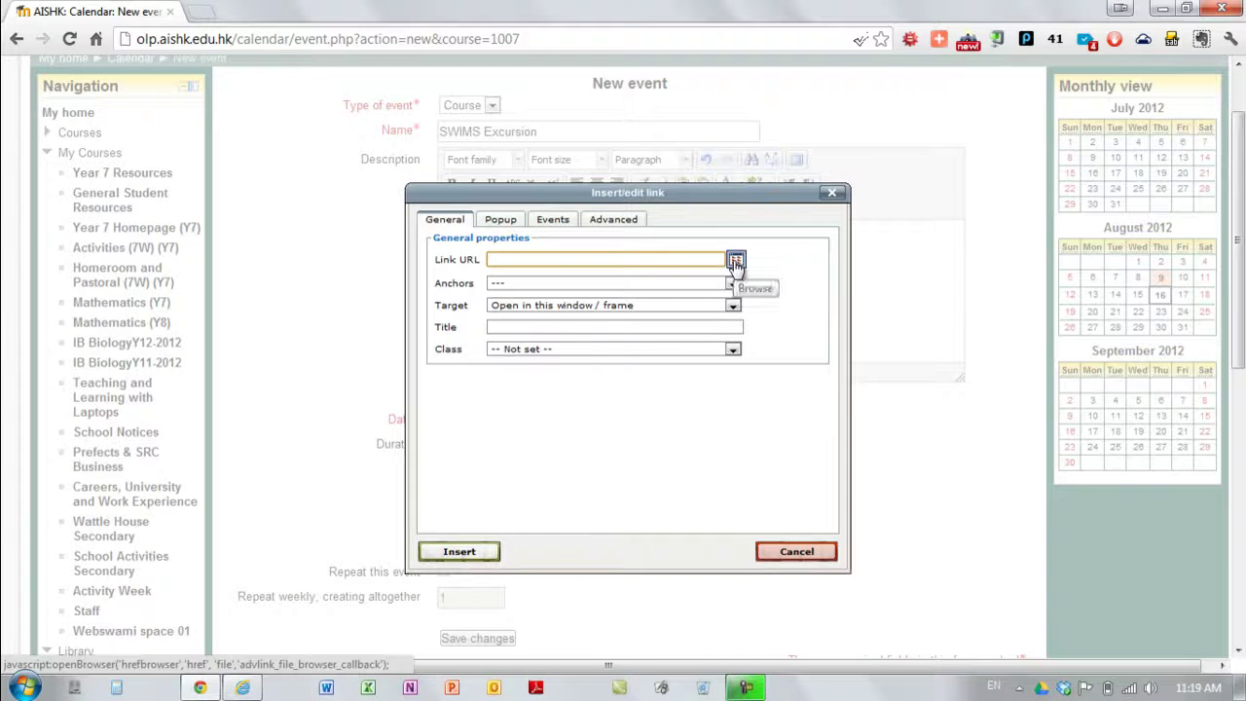
left_click(737, 263)
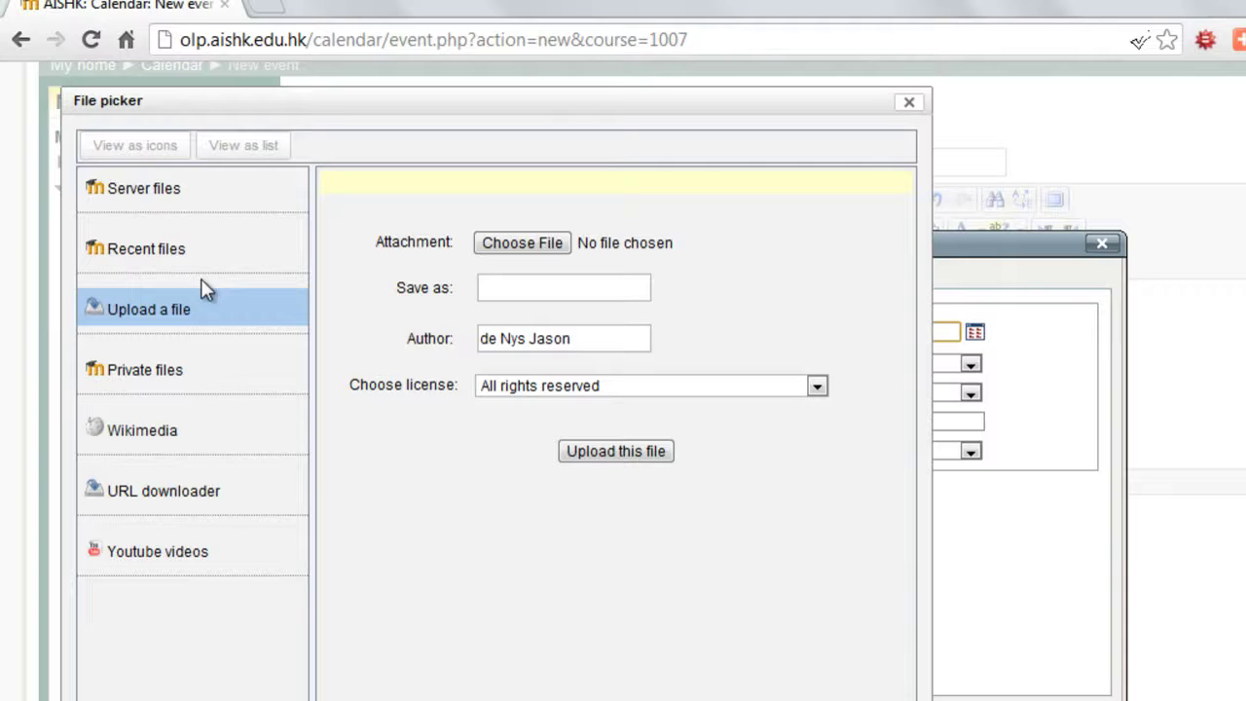
left_click(154, 313)
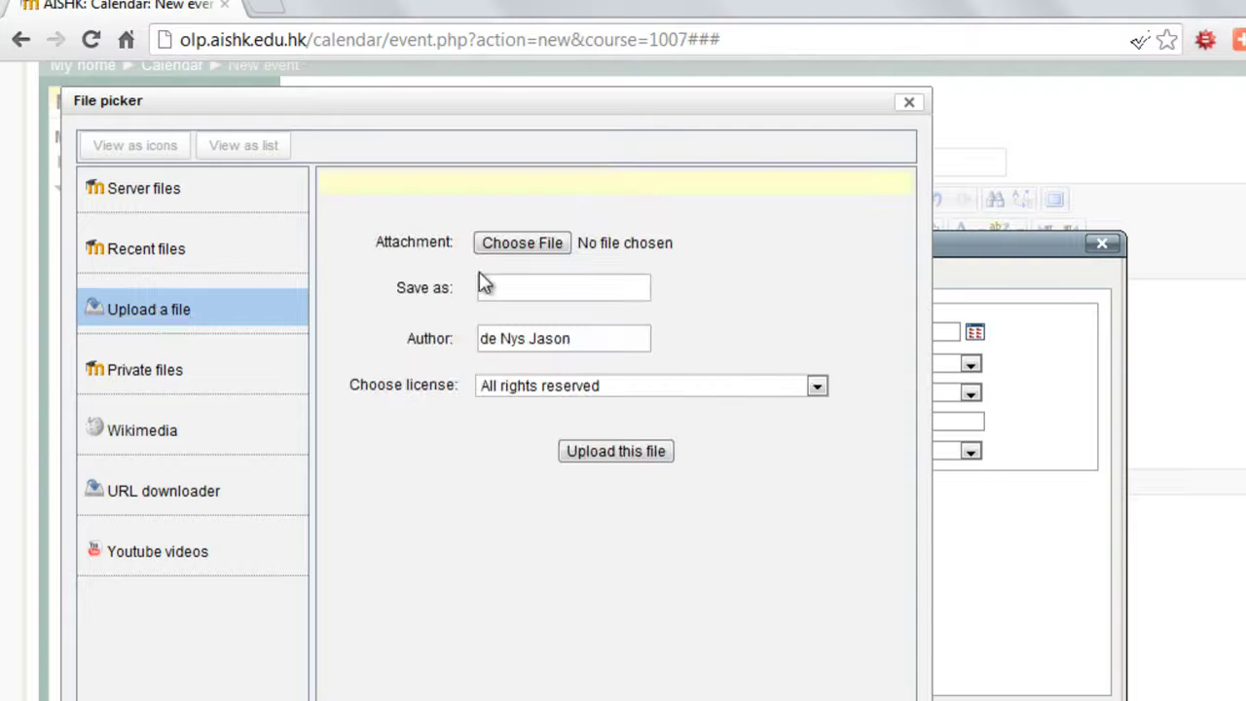
left_click(504, 241)
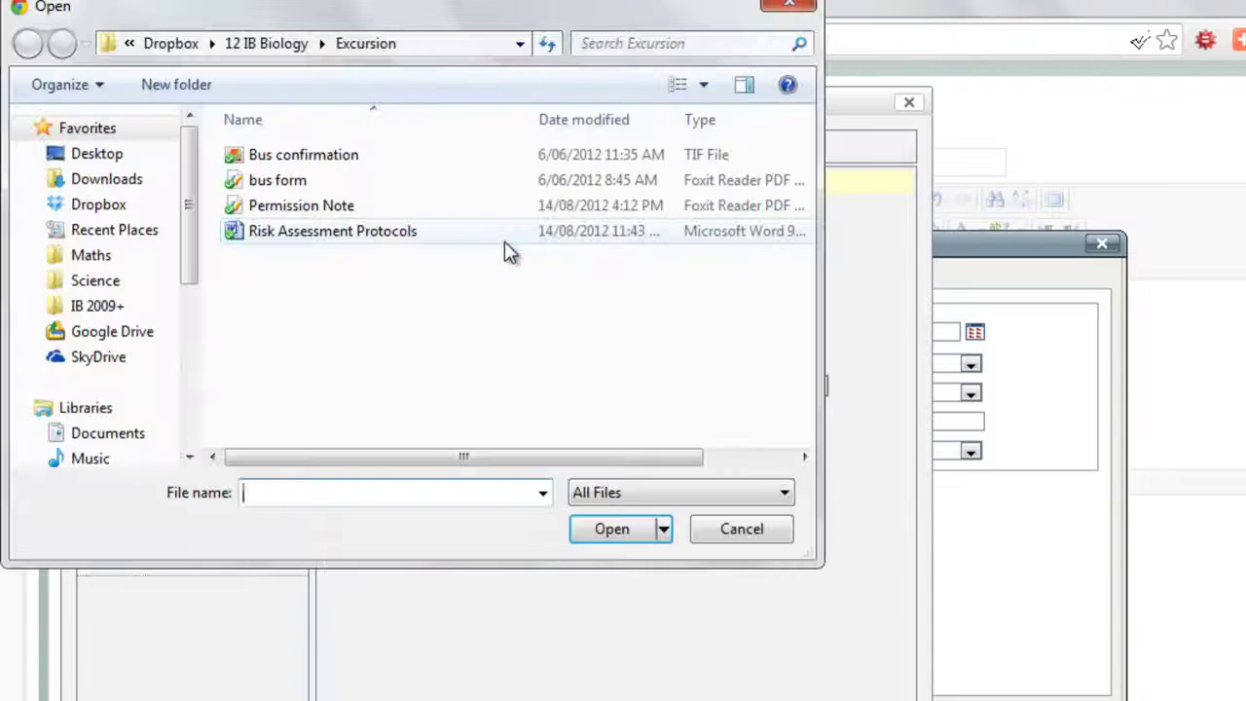
double_click(304, 208)
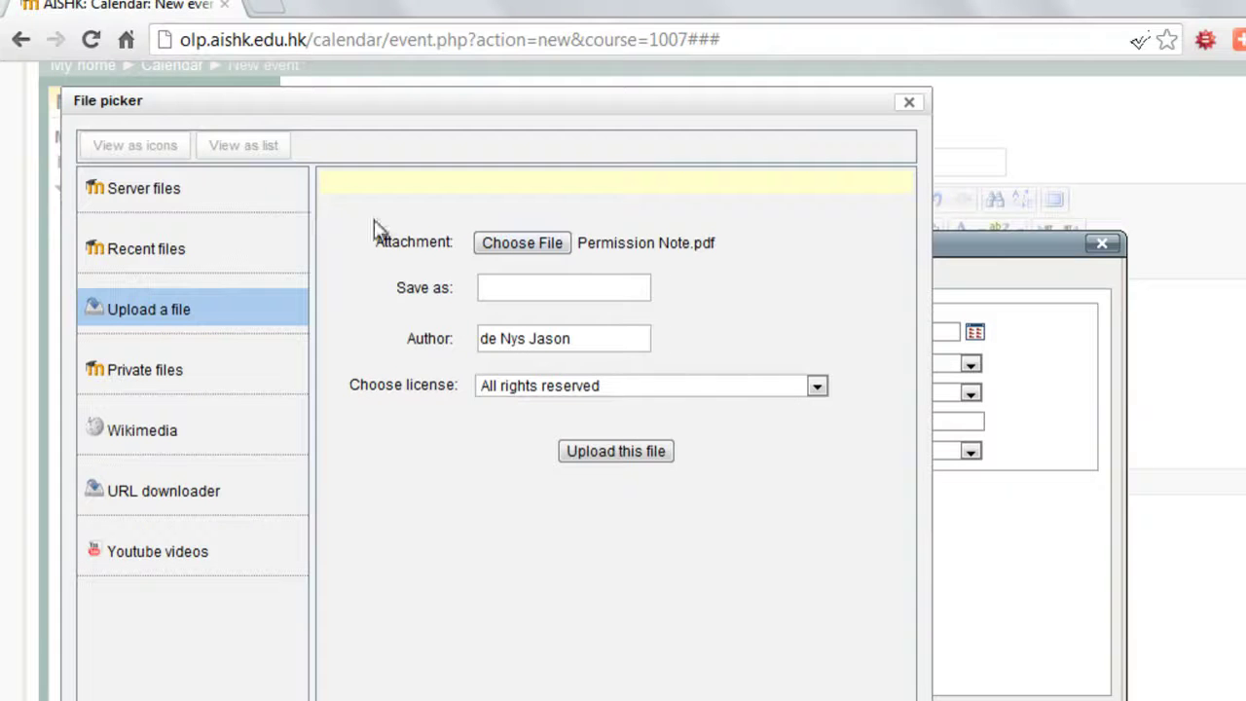
left_click(646, 458)
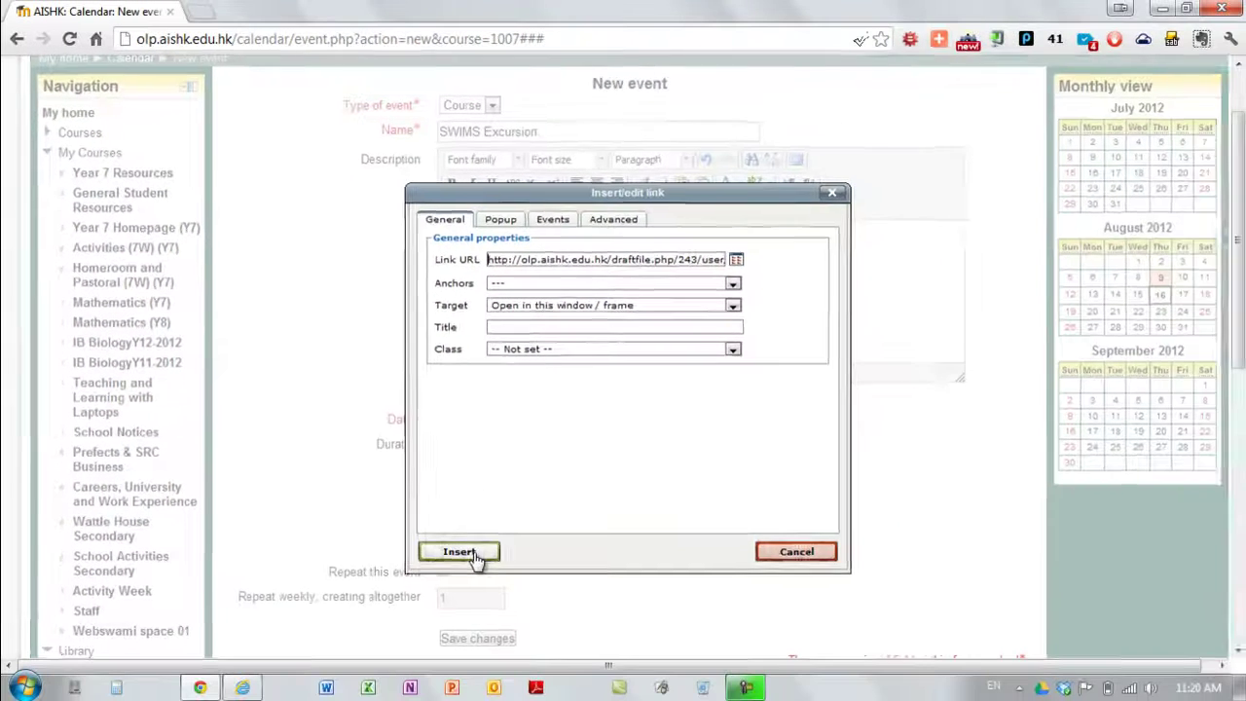
left_click(526, 625)
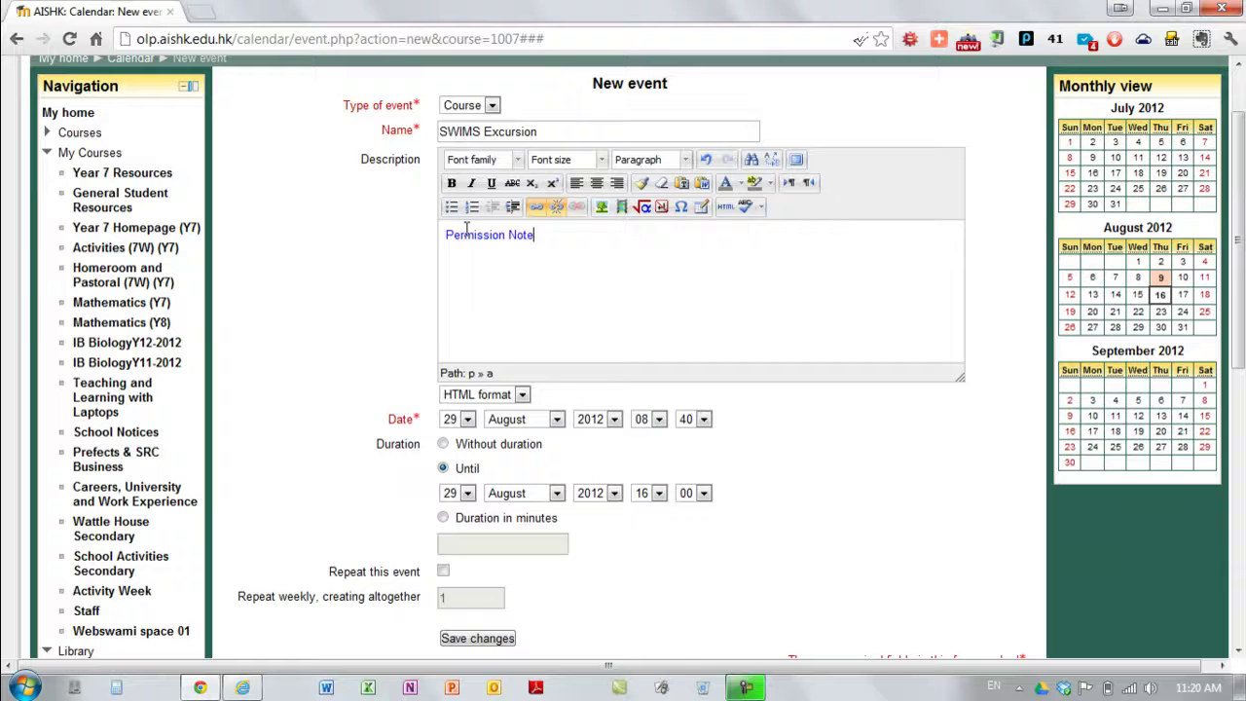
Step: Save the event and return to the IB BiologyY11-2012 course page
left_click(454, 641)
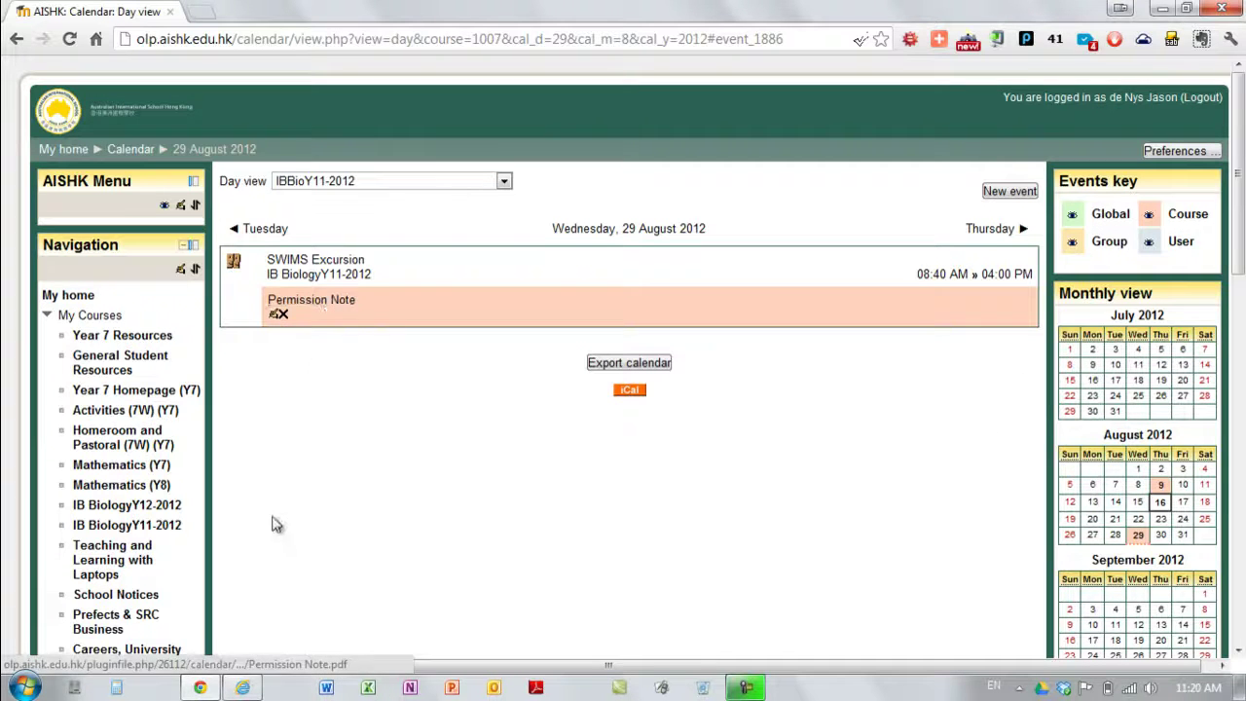
left_click(153, 528)
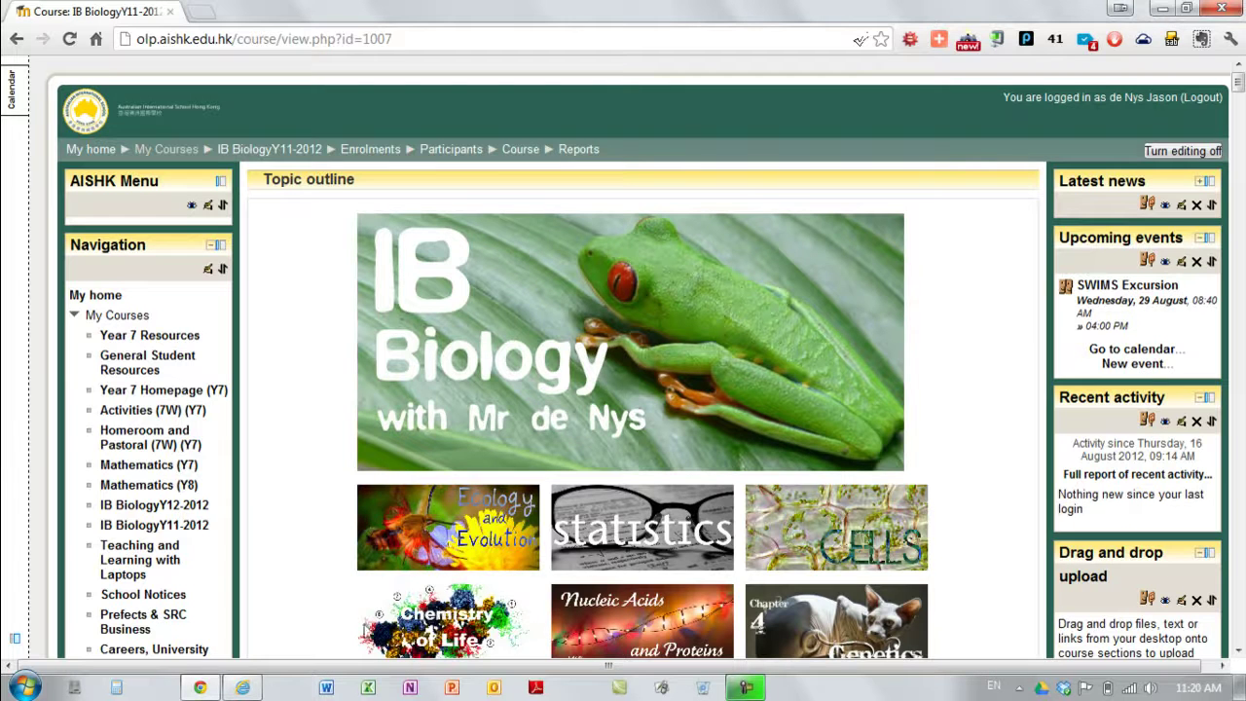
Step: Switch to Internet Explorer and look through the course overview and side blocks on the student test account's My home page
left_click(248, 690)
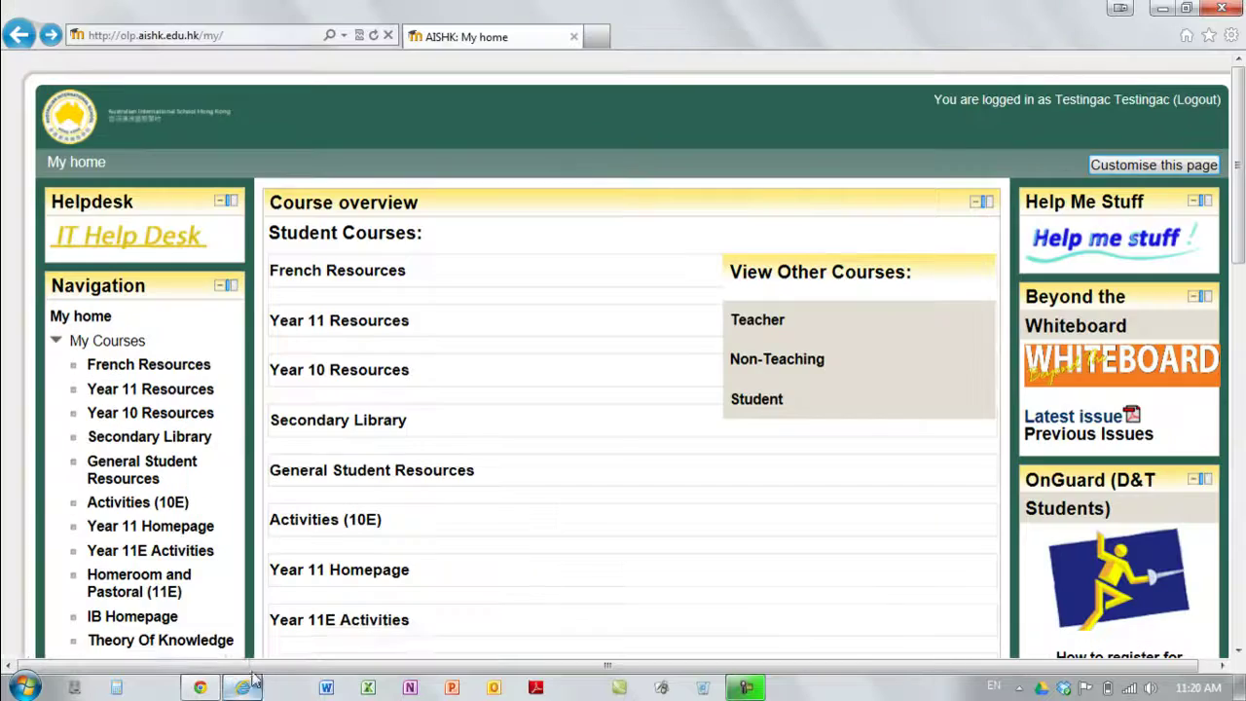
scroll(458, 445, "down", 4)
scroll(454, 467, "up", 3)
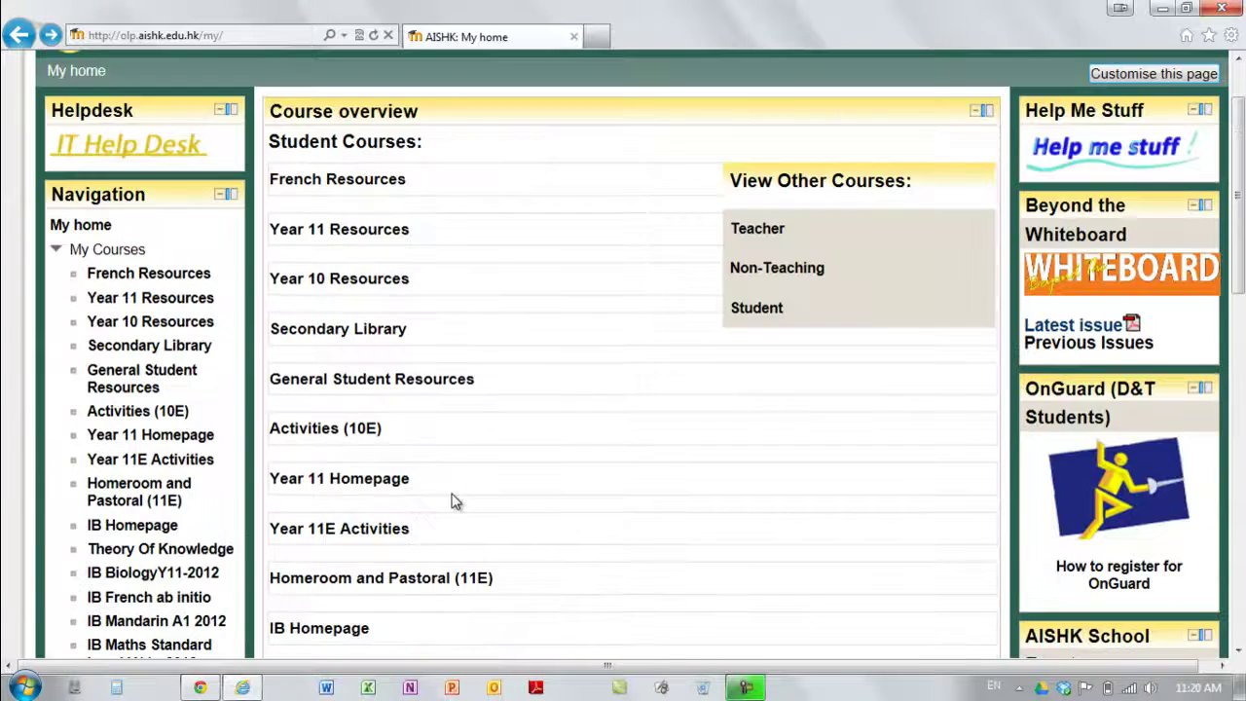
scroll(448, 498, "up", 1)
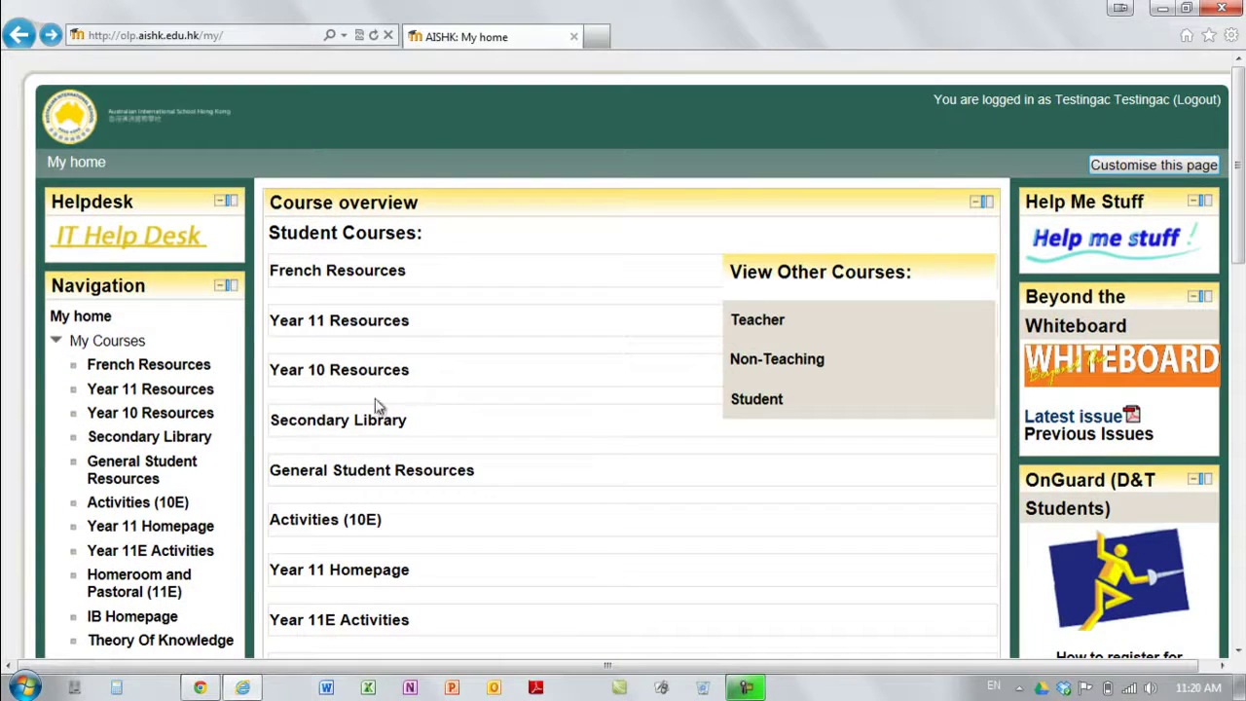
scroll(540, 363, "down", 1)
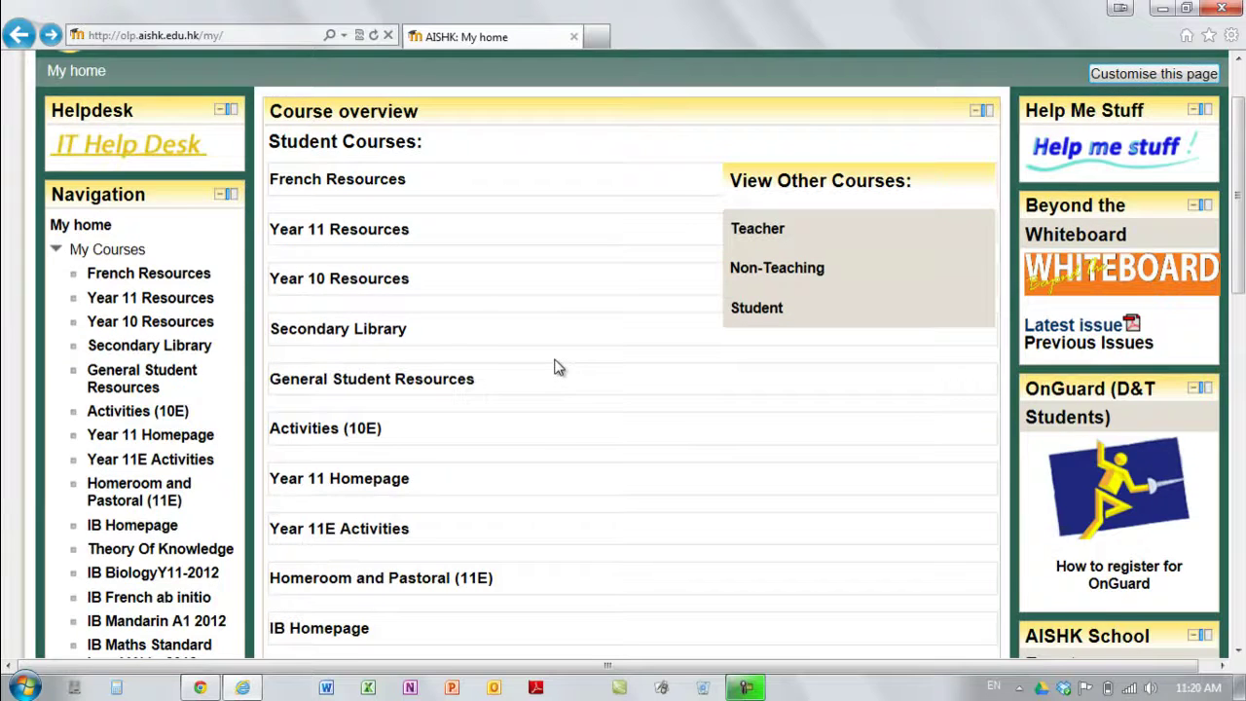
scroll(502, 383, "down", 3)
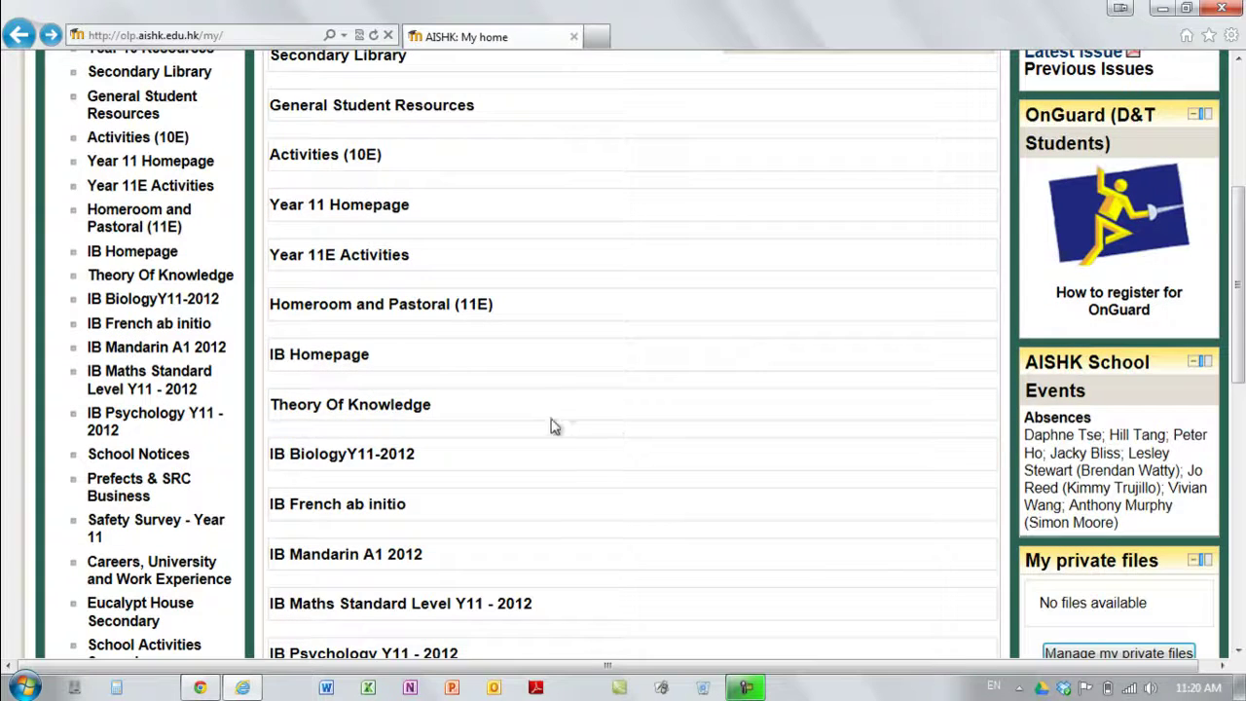
scroll(623, 399, "up", 4)
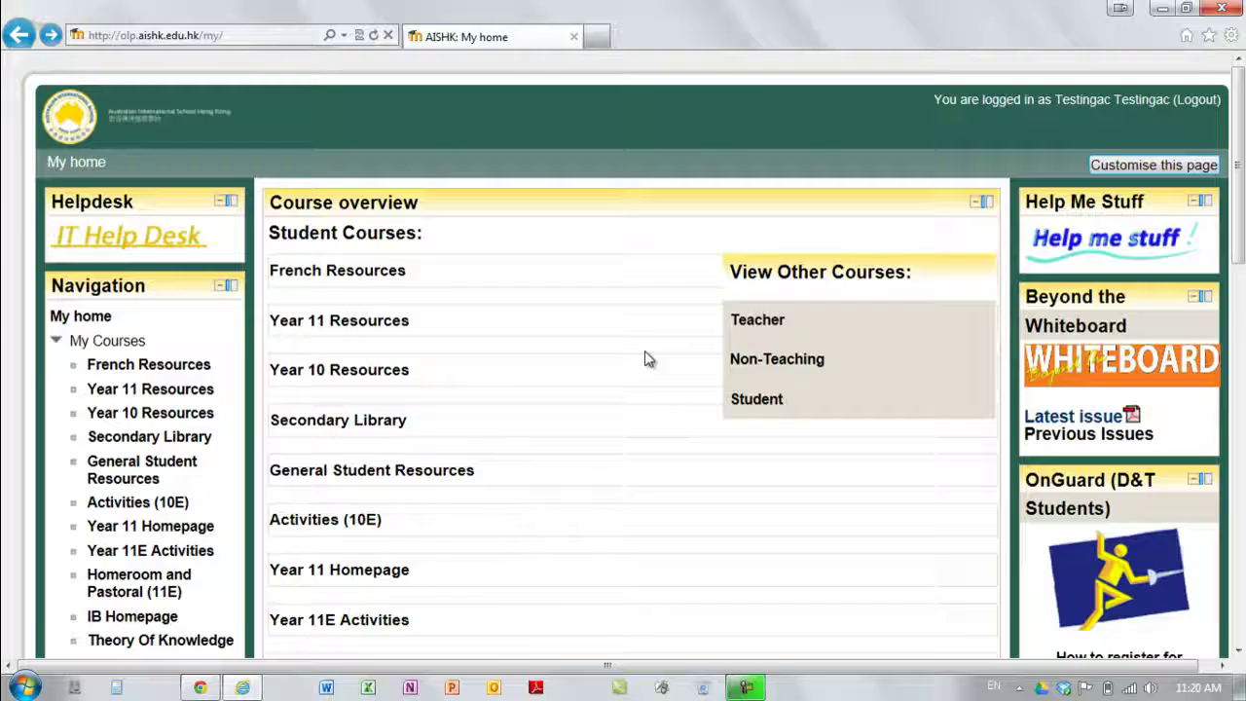
Step: Reload the student's My home page, view the SWIMS Excursion event on 29 August through the calendar, and return to My home
scroll(647, 375, "down", 3)
scroll(647, 379, "down", 5)
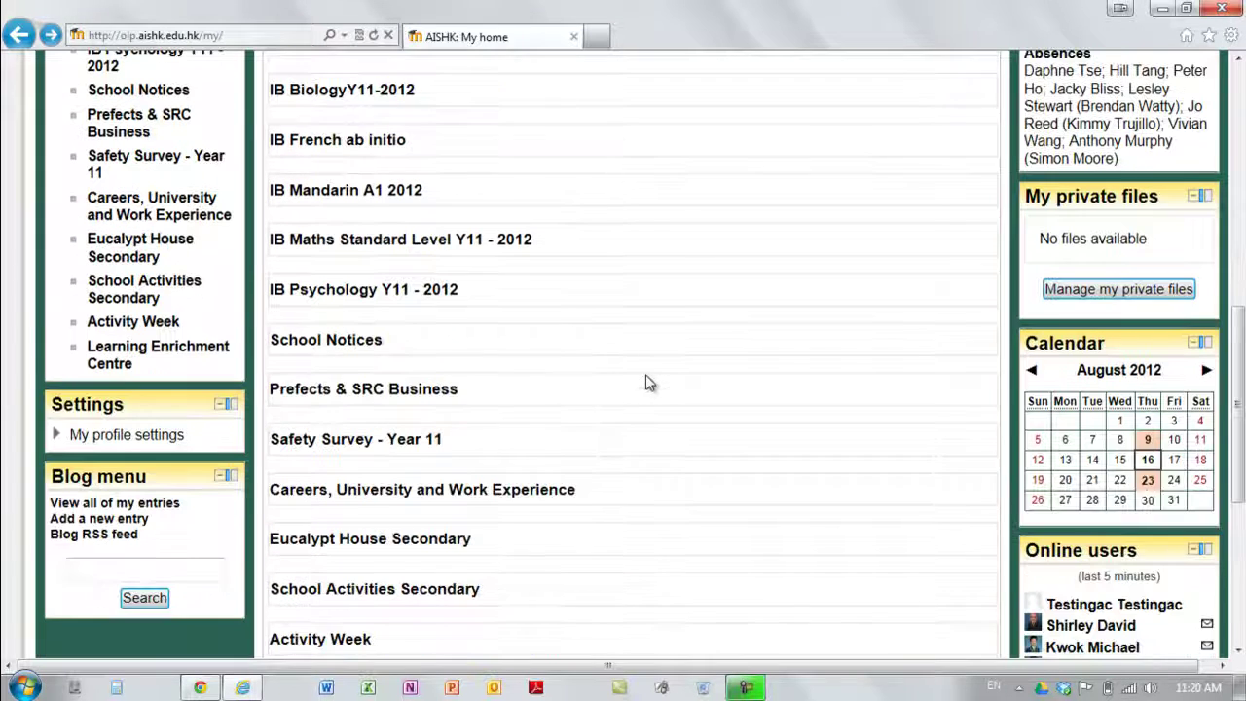
left_click(373, 36)
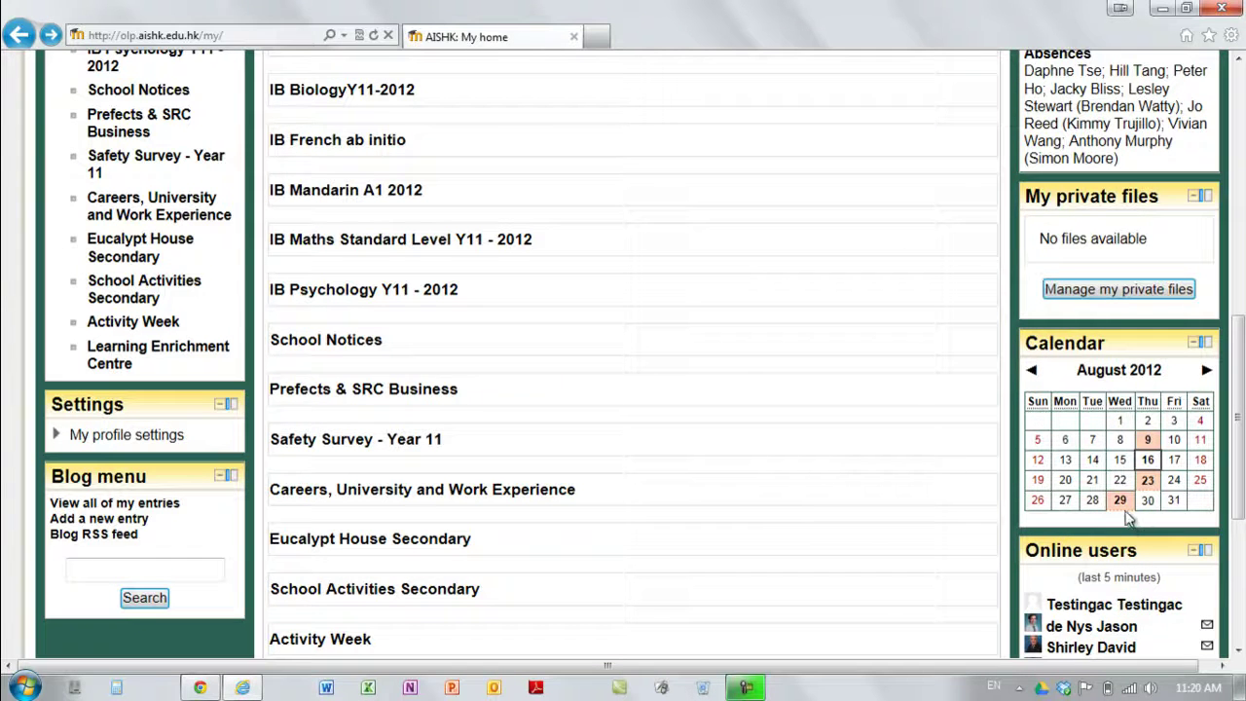
mouse_move(1126, 511)
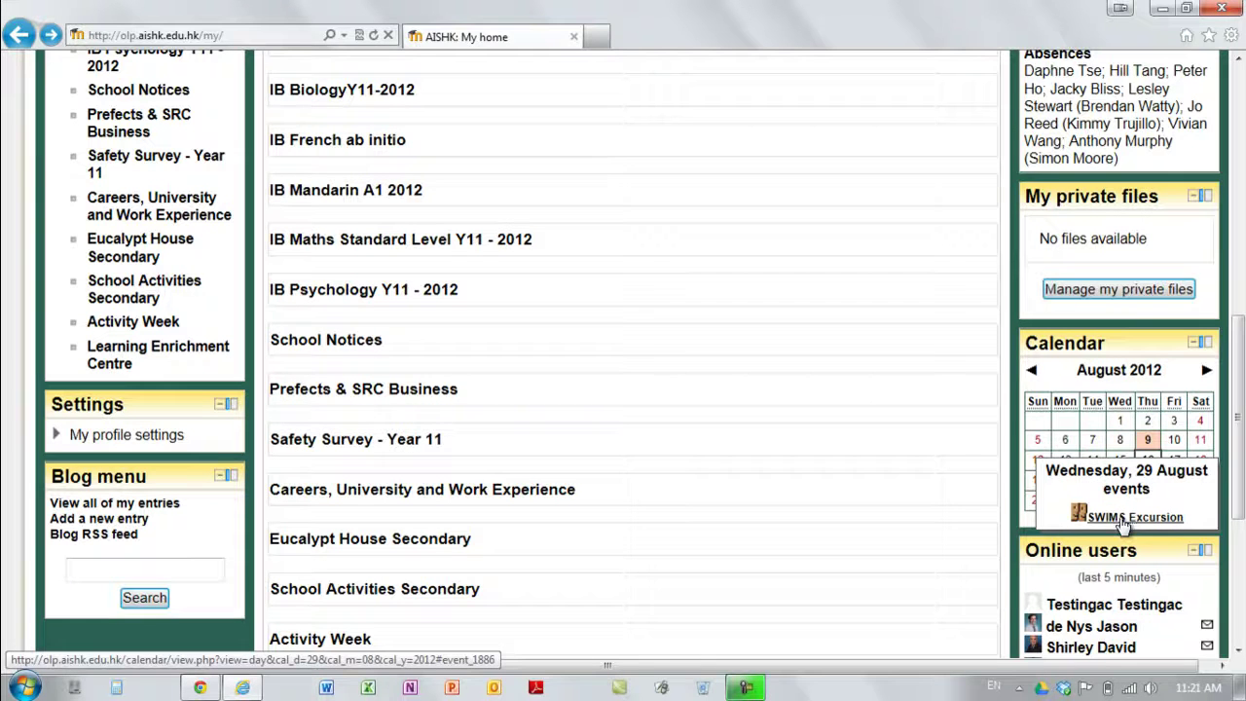
left_click(1124, 522)
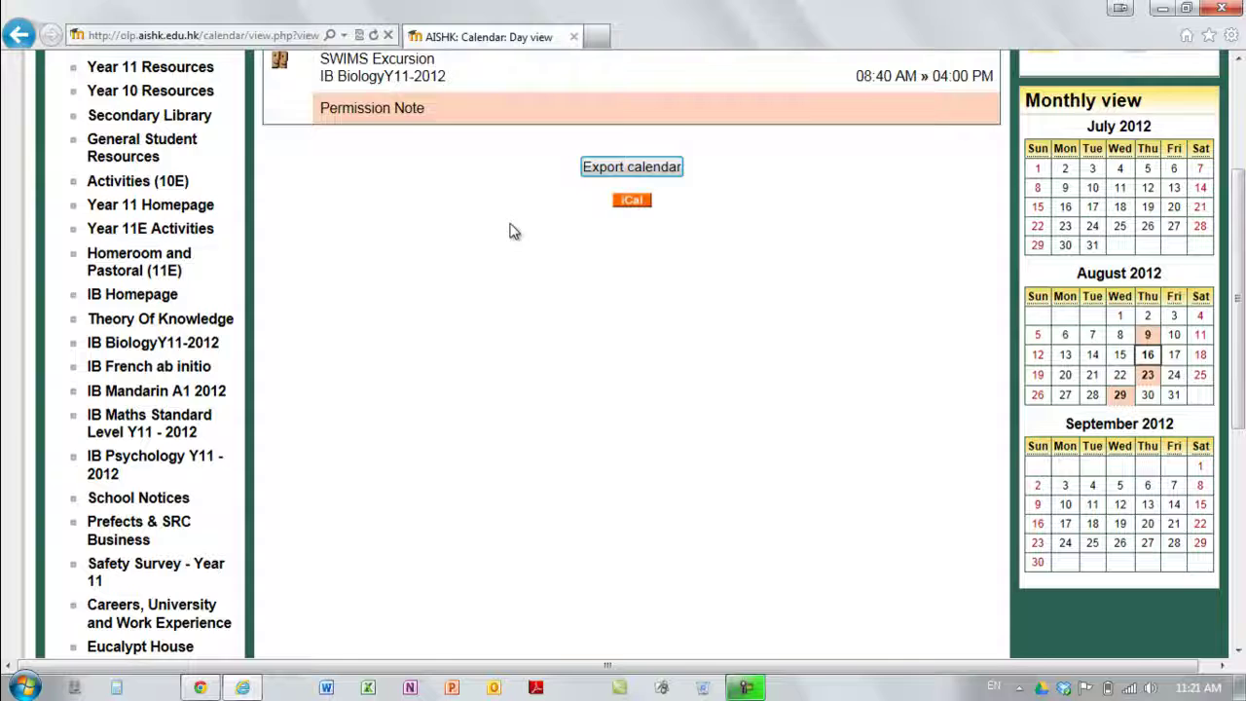
scroll(509, 231, "up", 2)
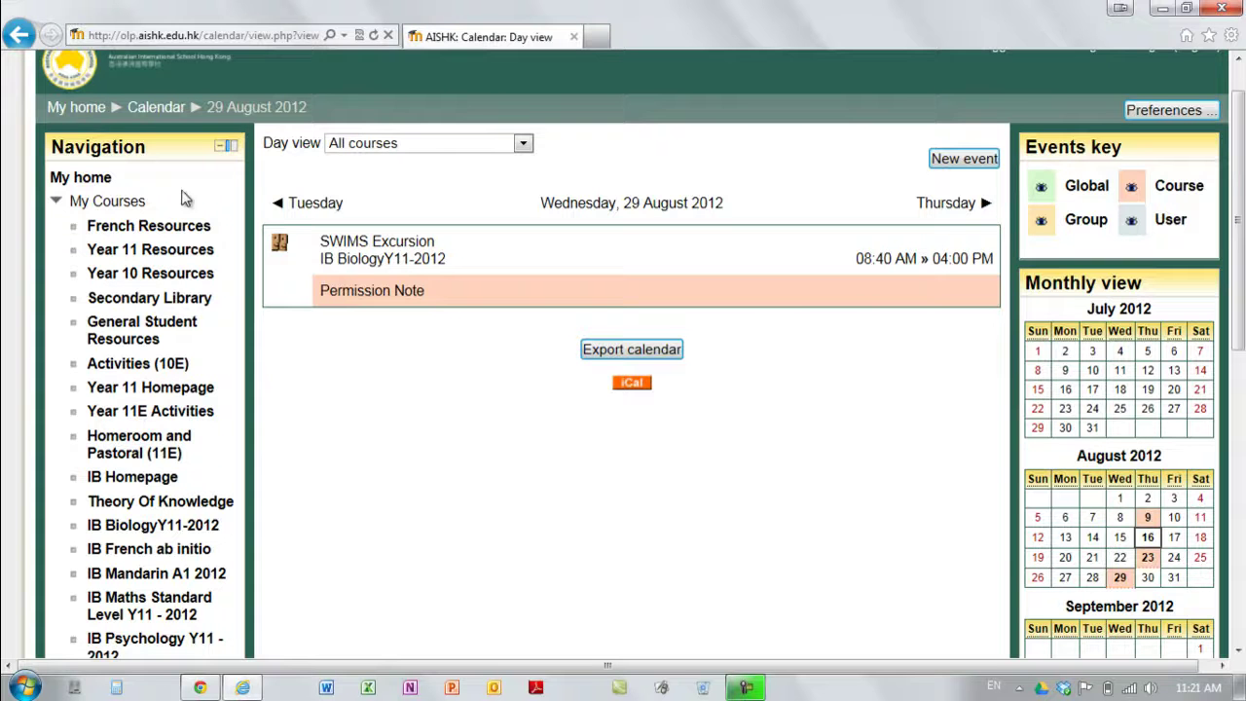
left_click(19, 36)
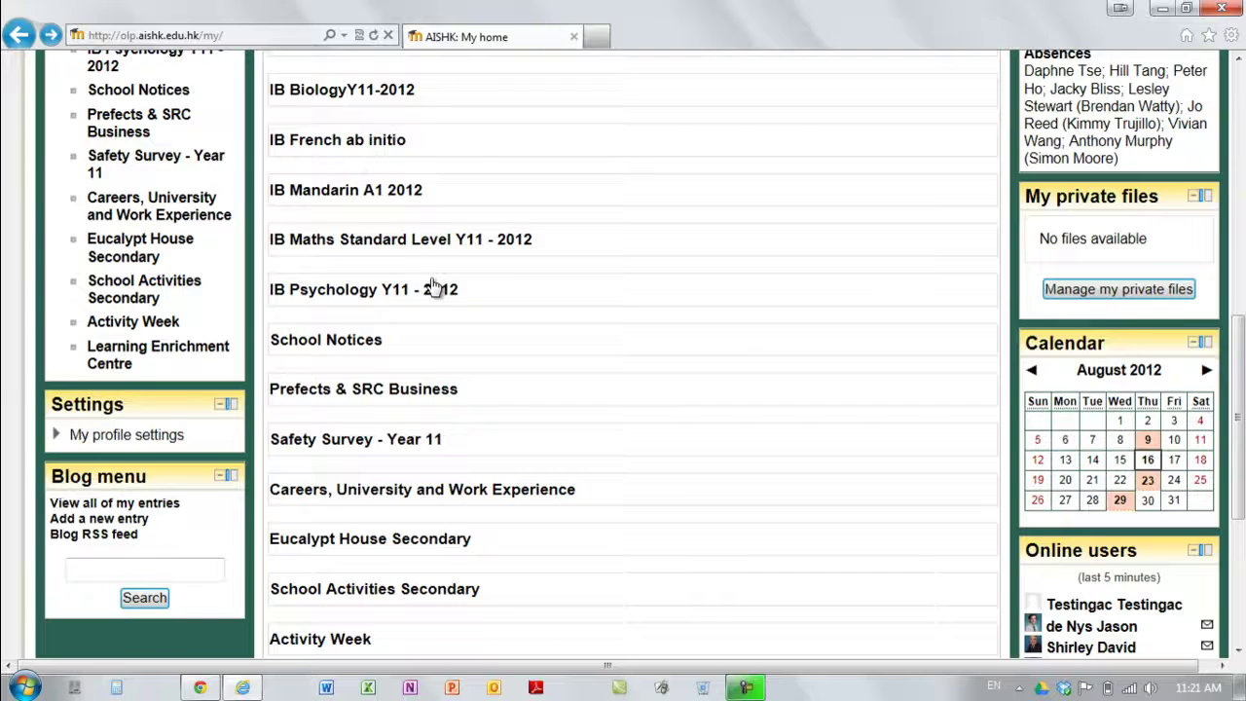
scroll(577, 435, "up", 9)
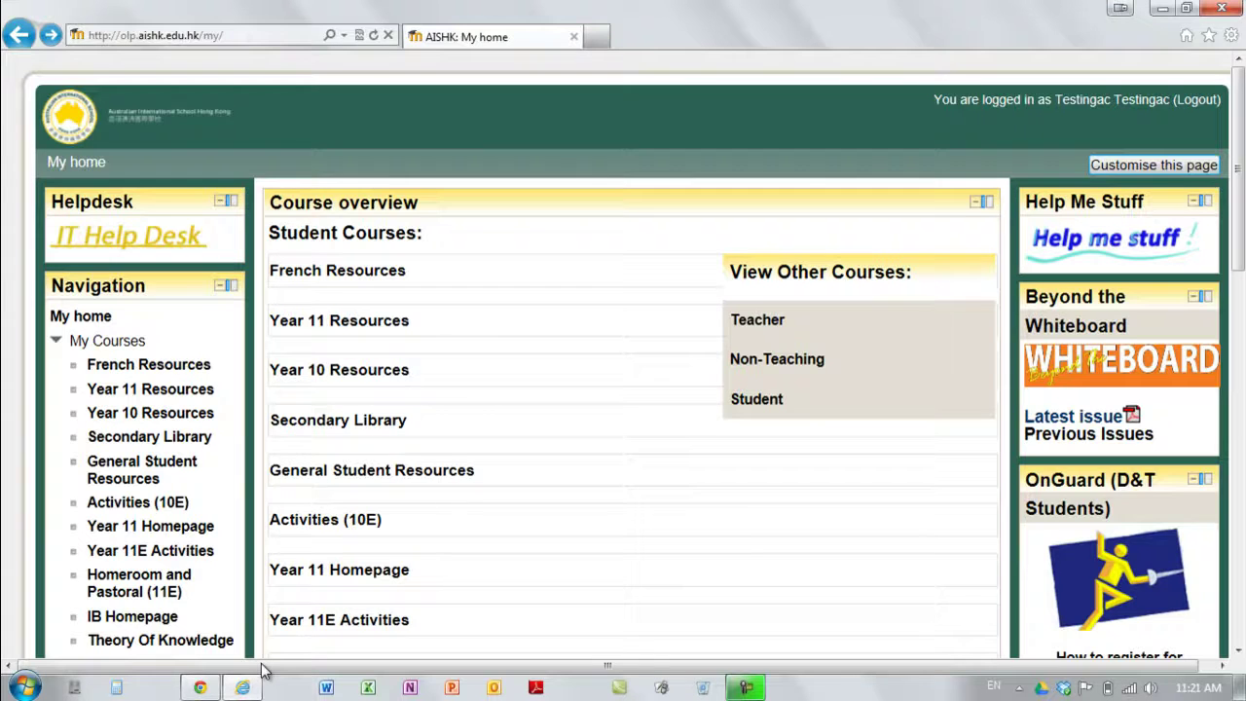
Step: Switch to Chrome and add a single-file upload assignment named "Pretend assignment" with the description "Criteria" to the IB Biology course's general section
left_click(199, 688)
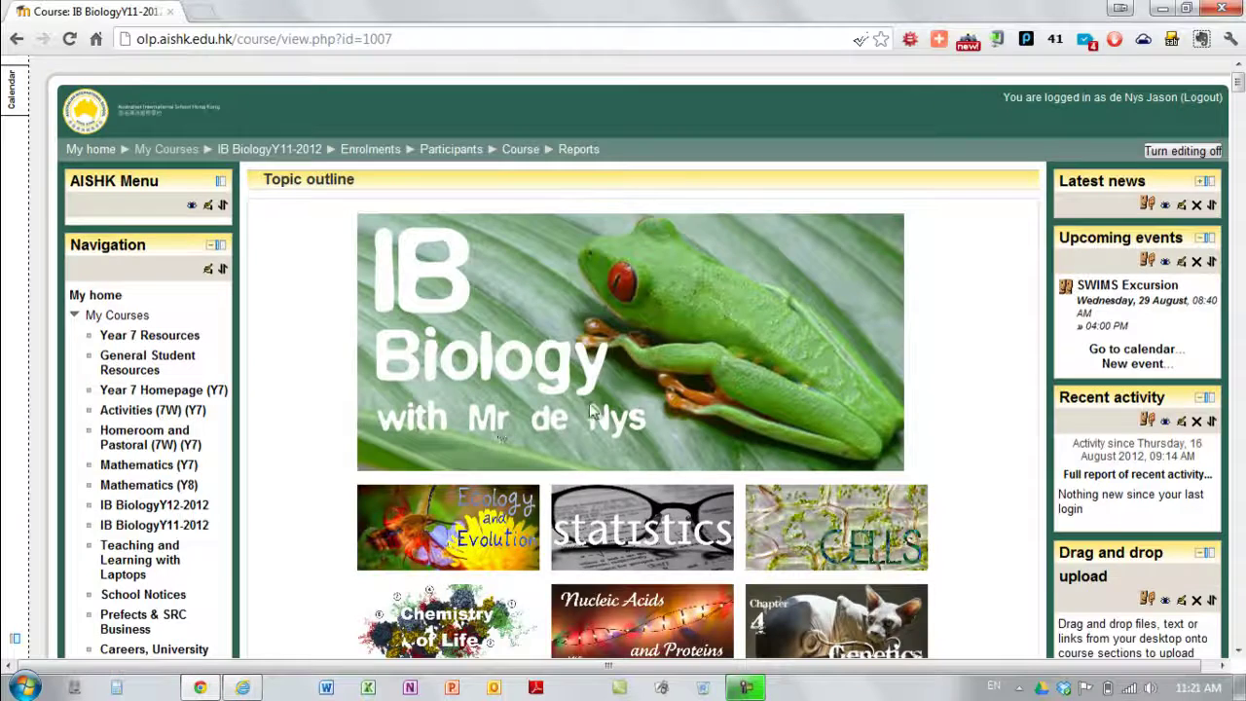
scroll(591, 411, "down", 10)
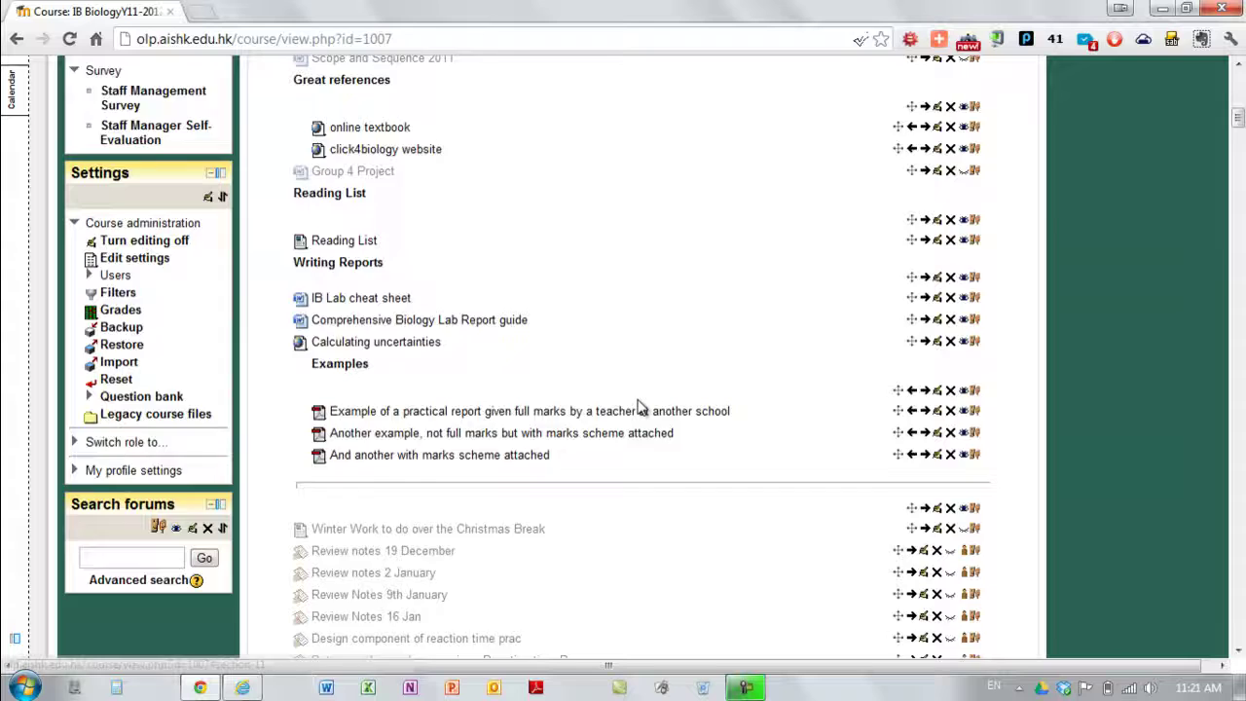
scroll(637, 407, "down", 8)
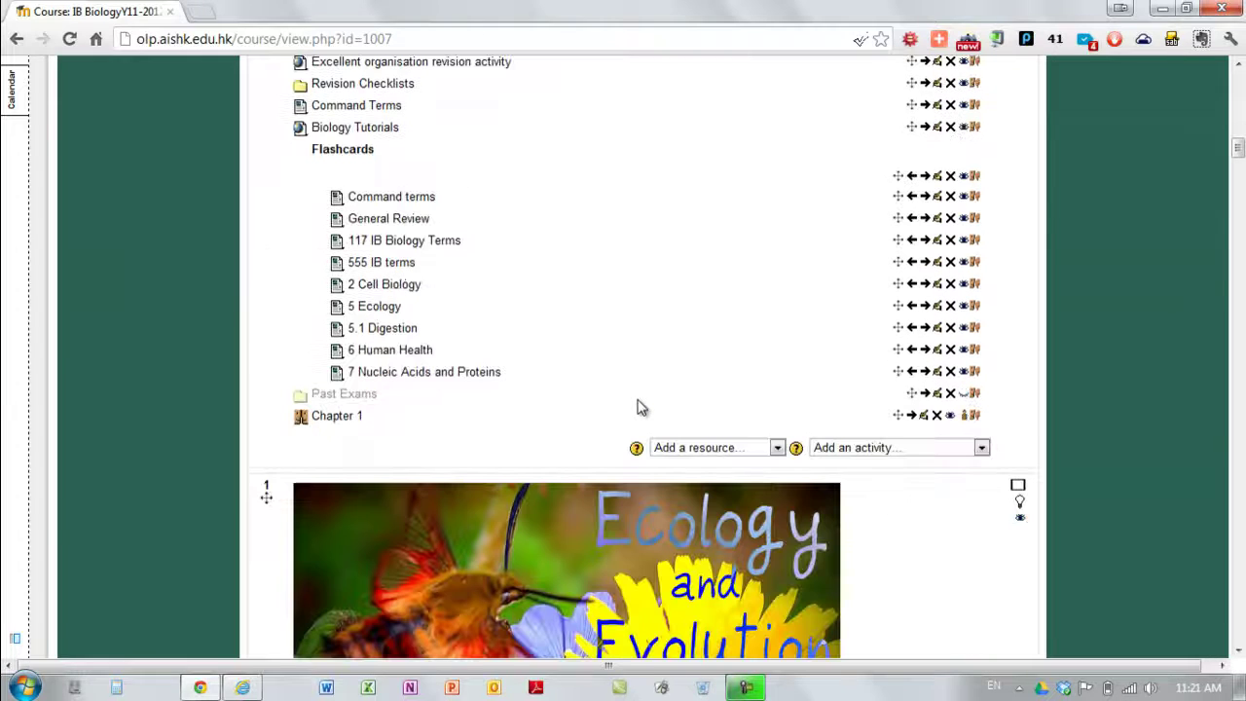
left_click(981, 449)
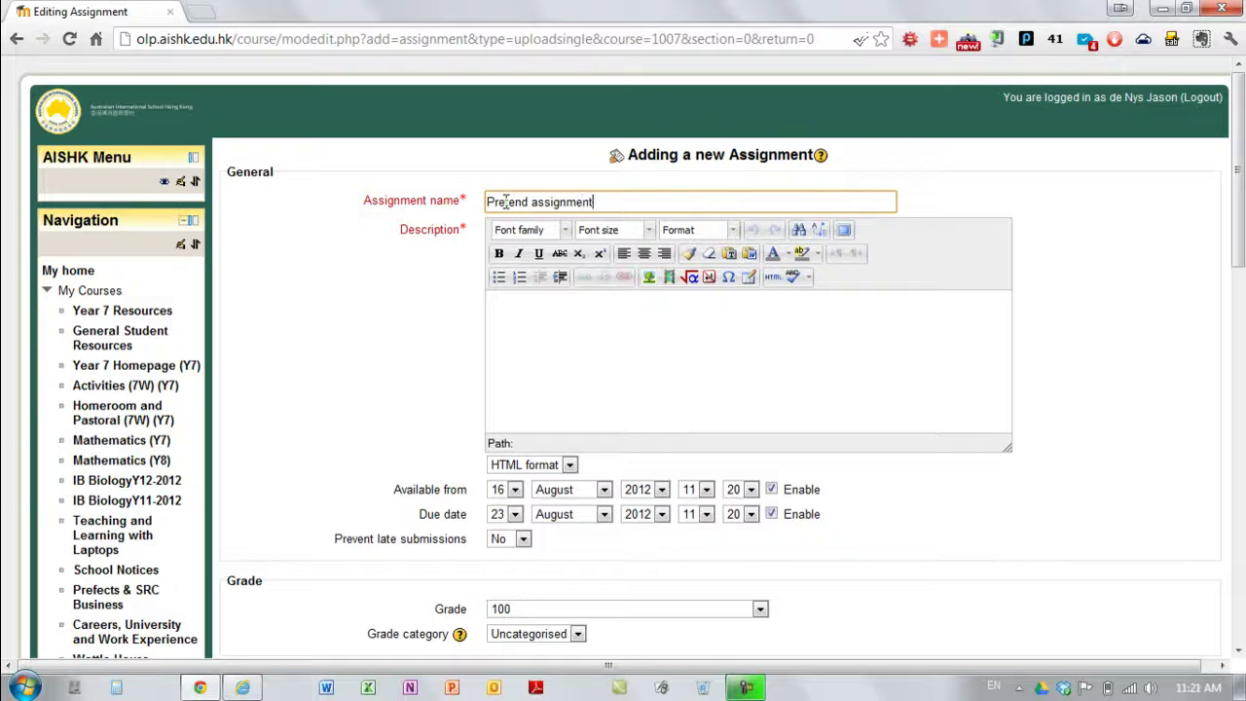
left_click(523, 311)
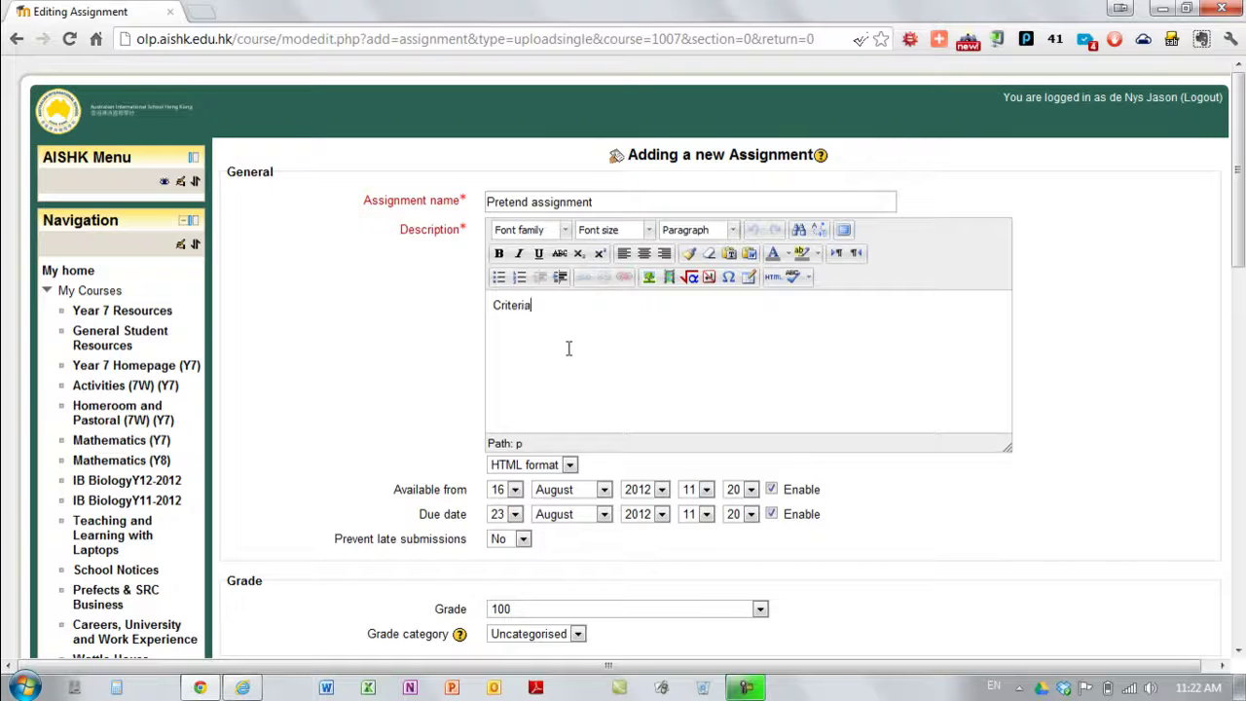
left_click_drag(531, 304, 492, 306)
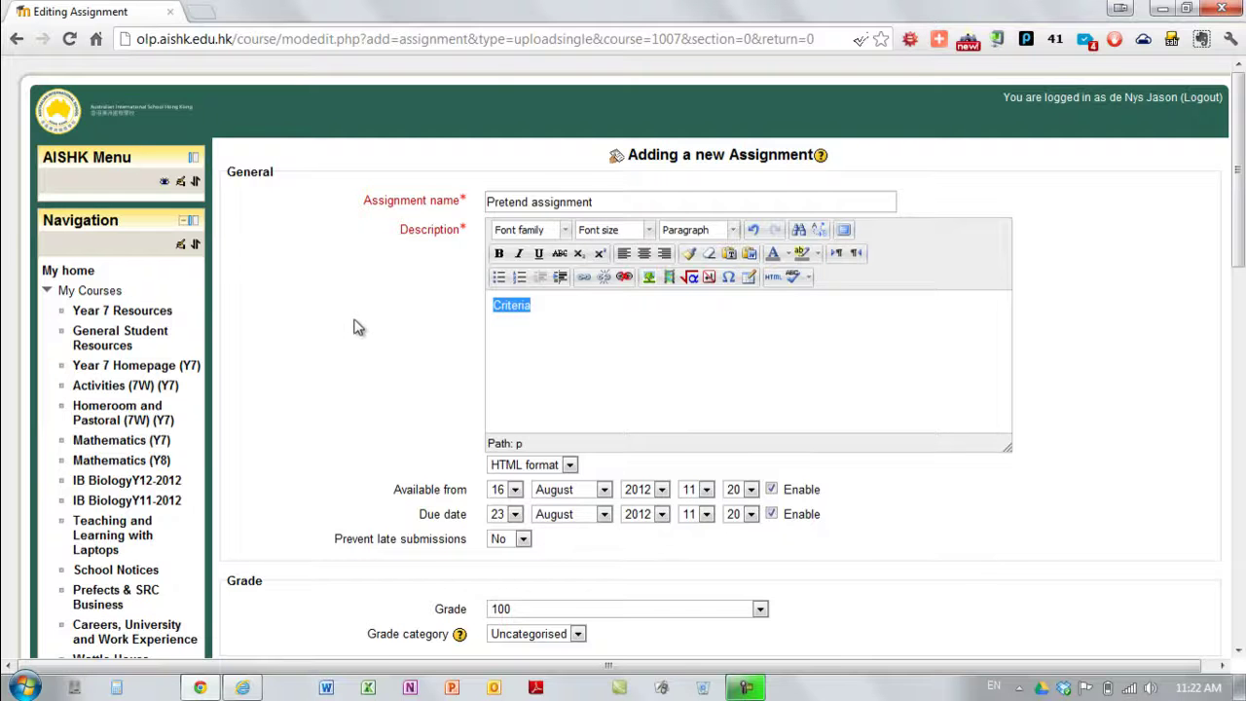
Step: Set the assignment's Available from date to 31 August 2012 and its due time to 17:00
scroll(375, 356, "down", 2)
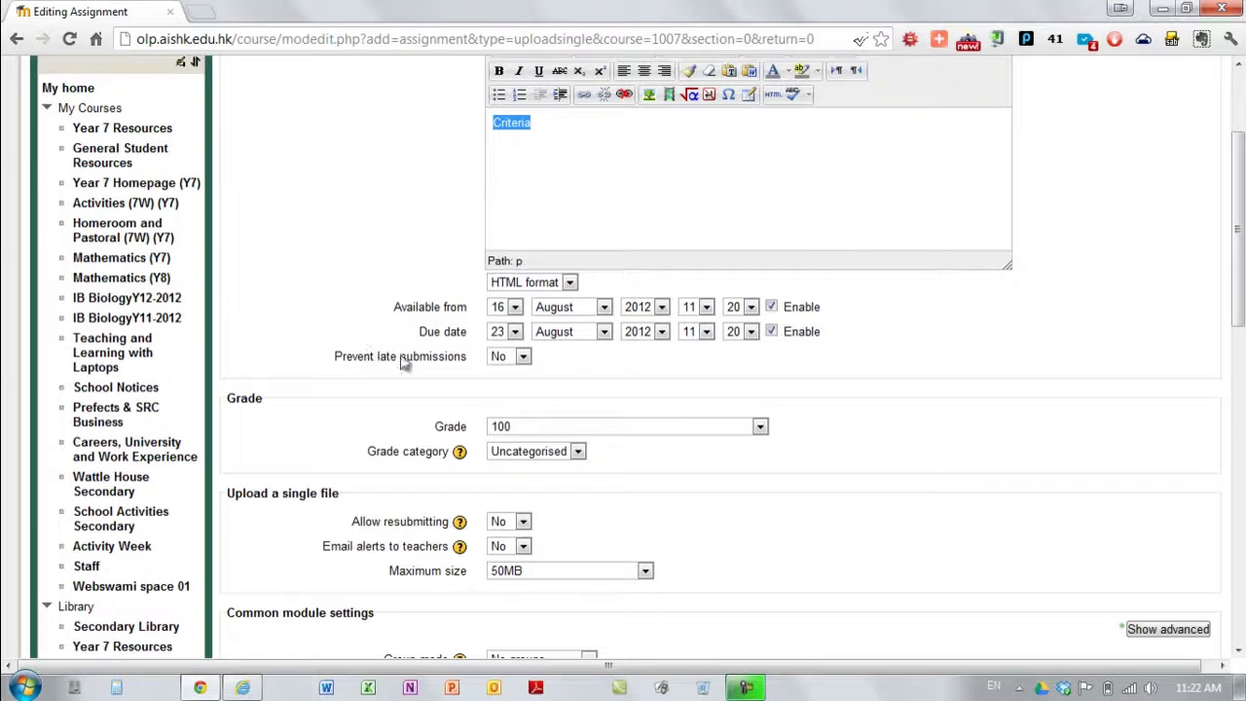
left_click(516, 307)
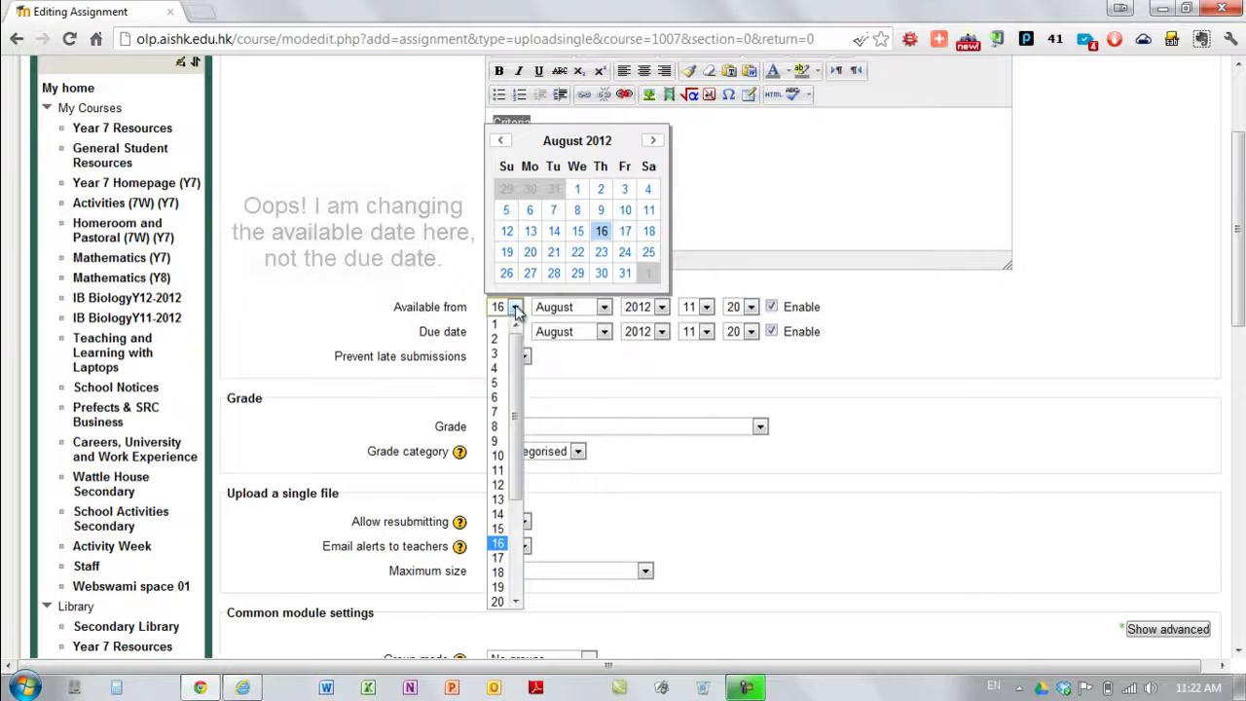
left_click(625, 272)
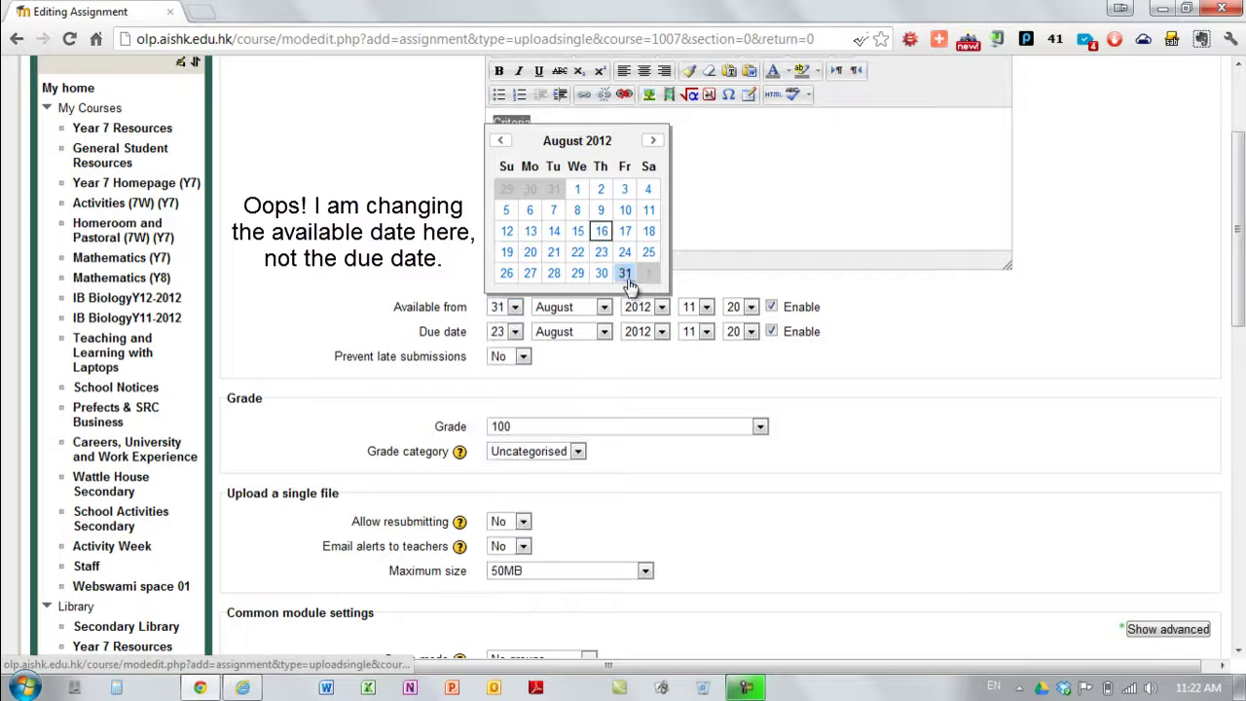
left_click(708, 332)
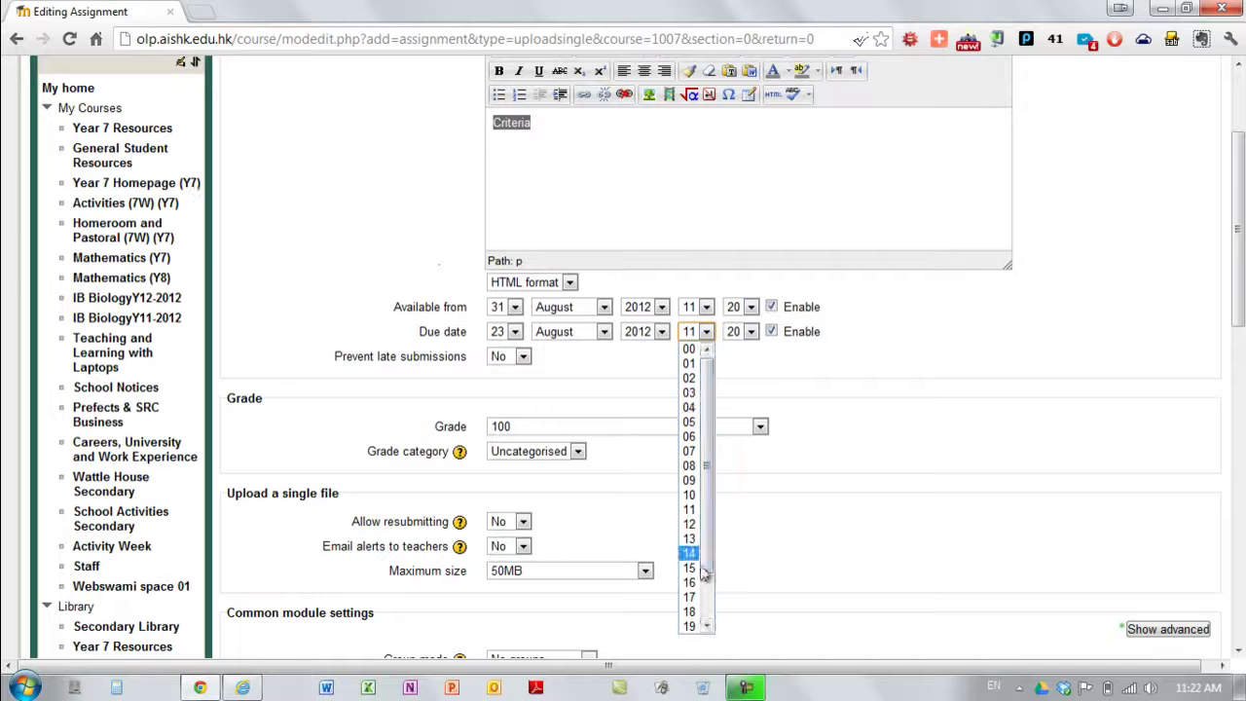
left_click(701, 600)
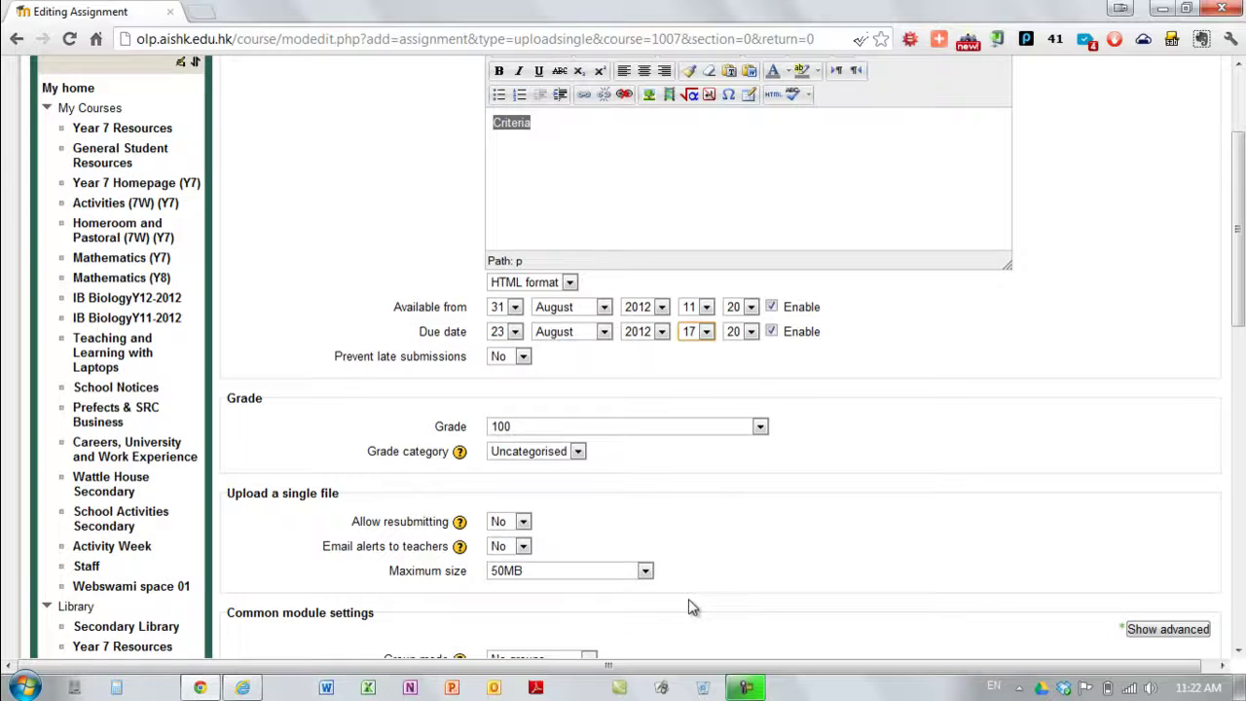
left_click(751, 332)
left_click(745, 350)
Step: Set the assignment's grade to No grade and allow resubmitting
left_click(760, 427)
left_click(609, 147)
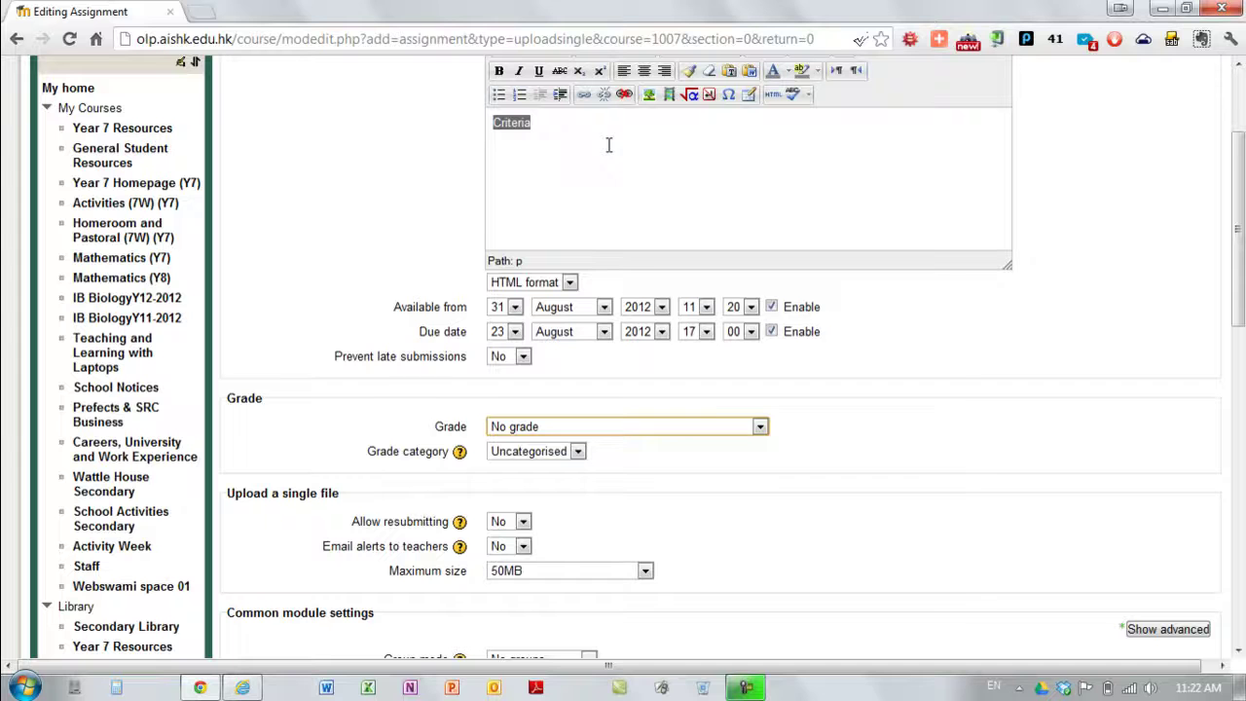
left_click(523, 522)
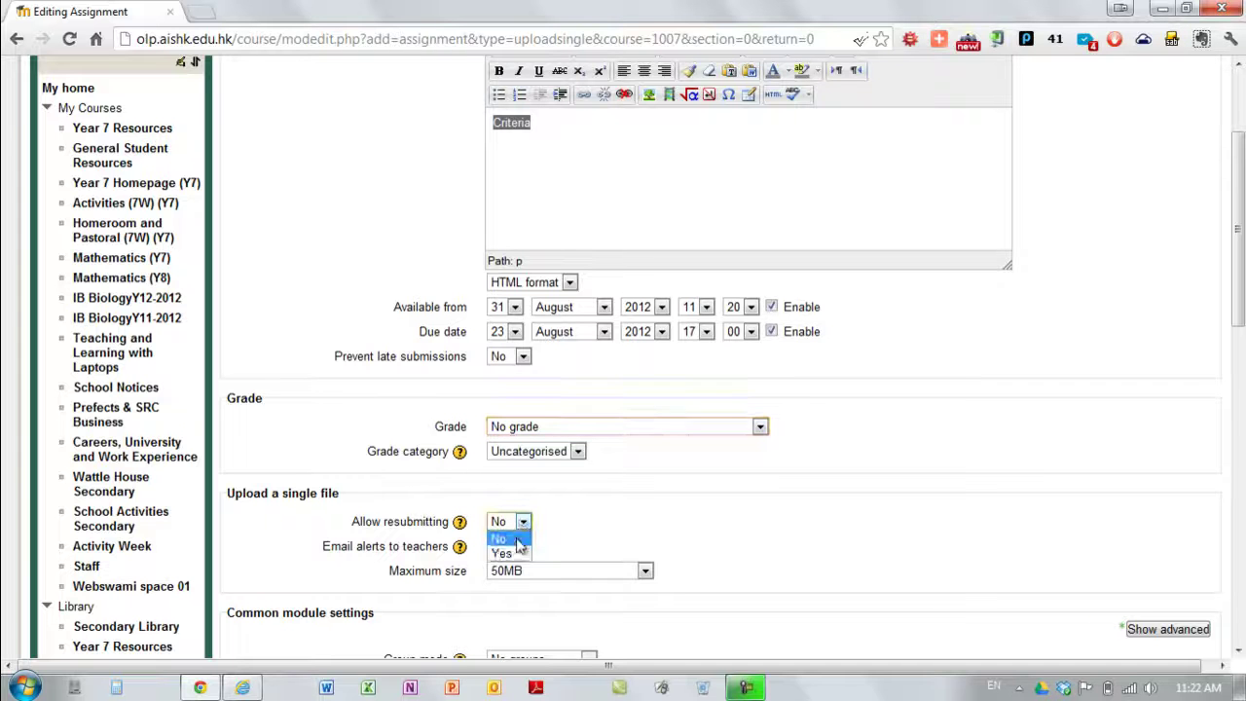
left_click(502, 553)
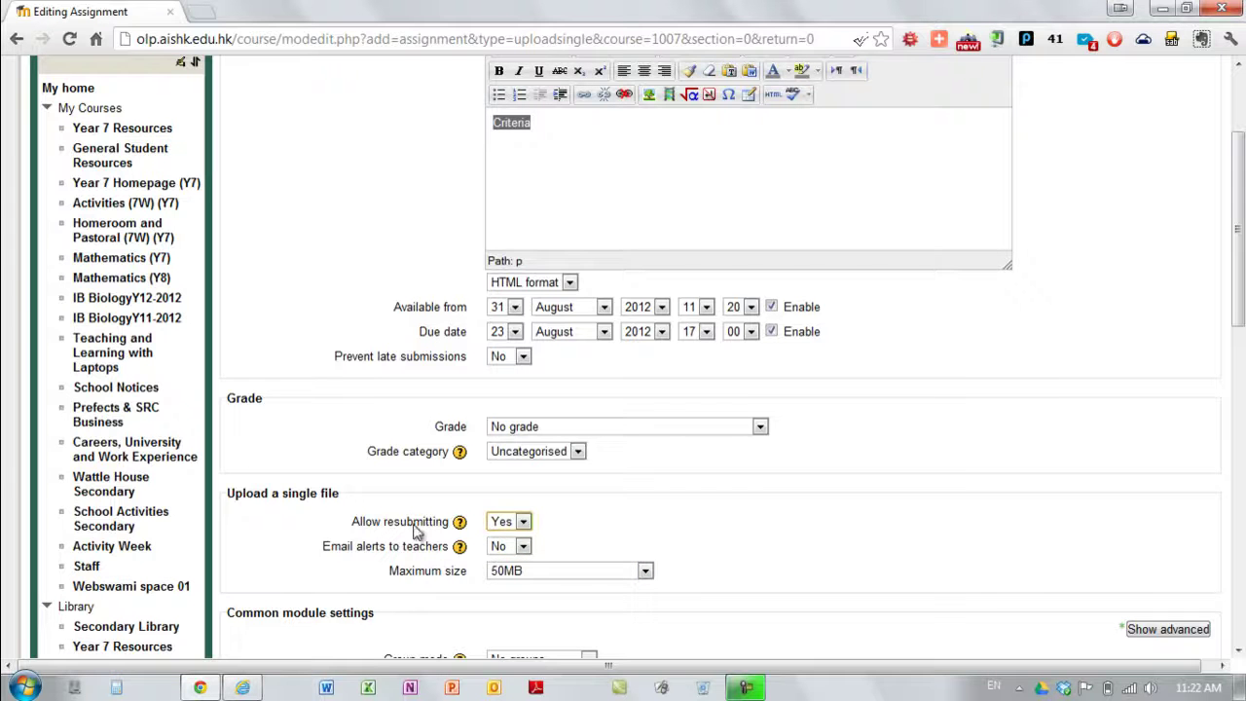
Step: Turn on prevention of late submissions for the assignment, then save and display it
scroll(766, 541, "down", 3)
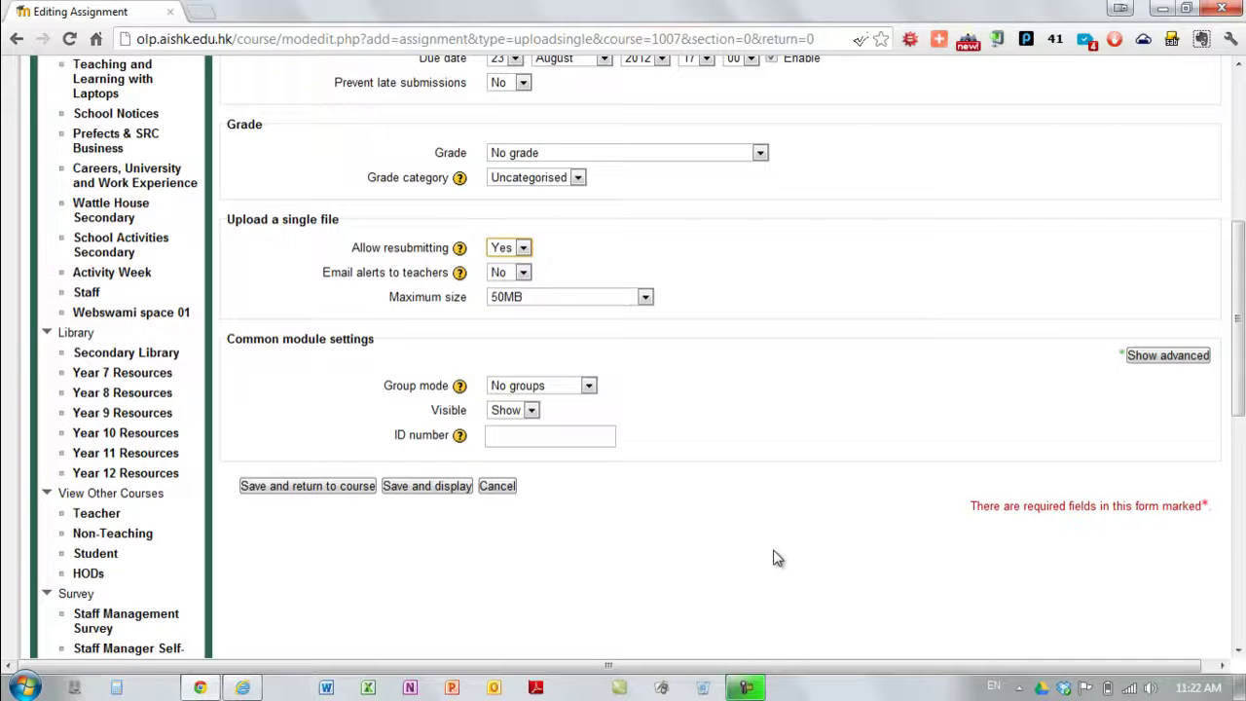
scroll(770, 558, "up", 1)
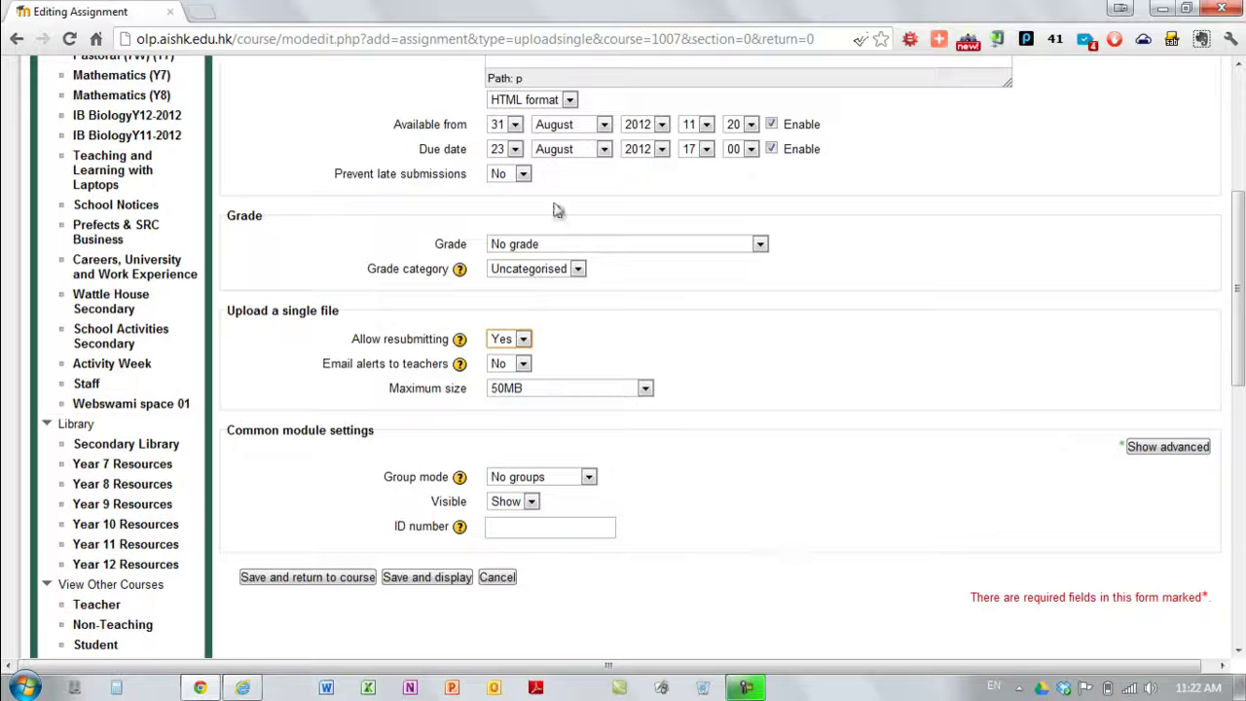
left_click(520, 174)
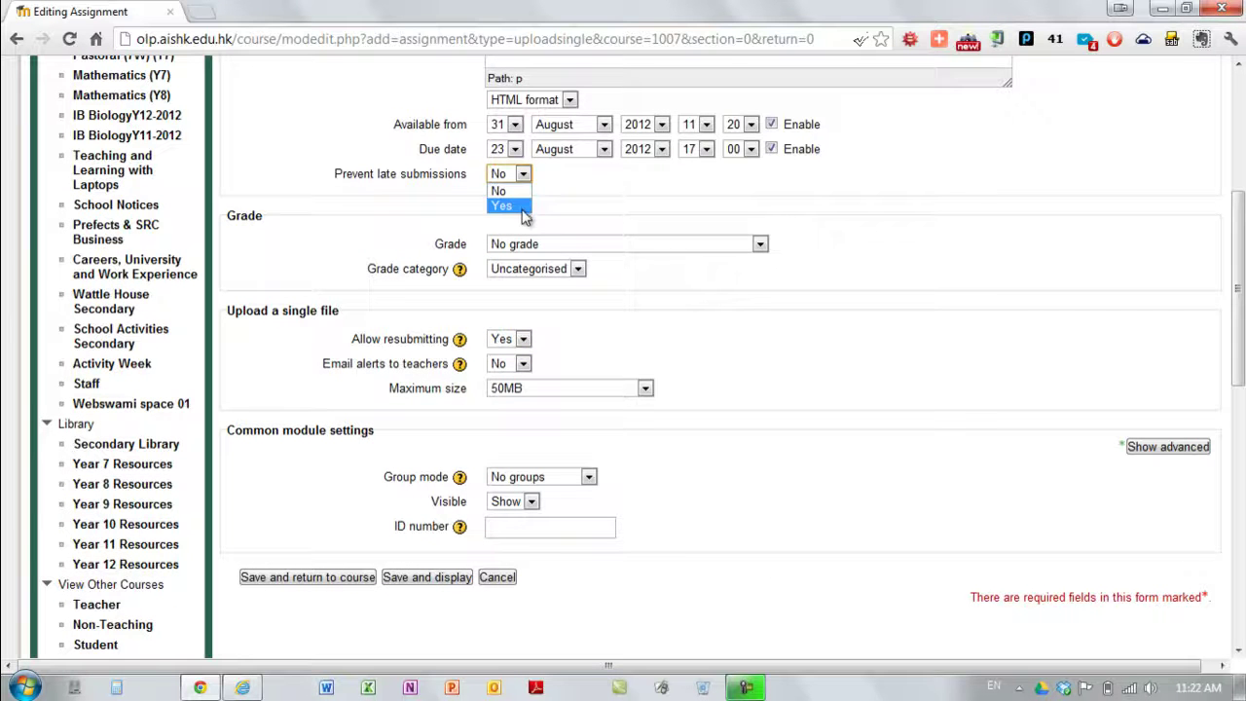
left_click(516, 204)
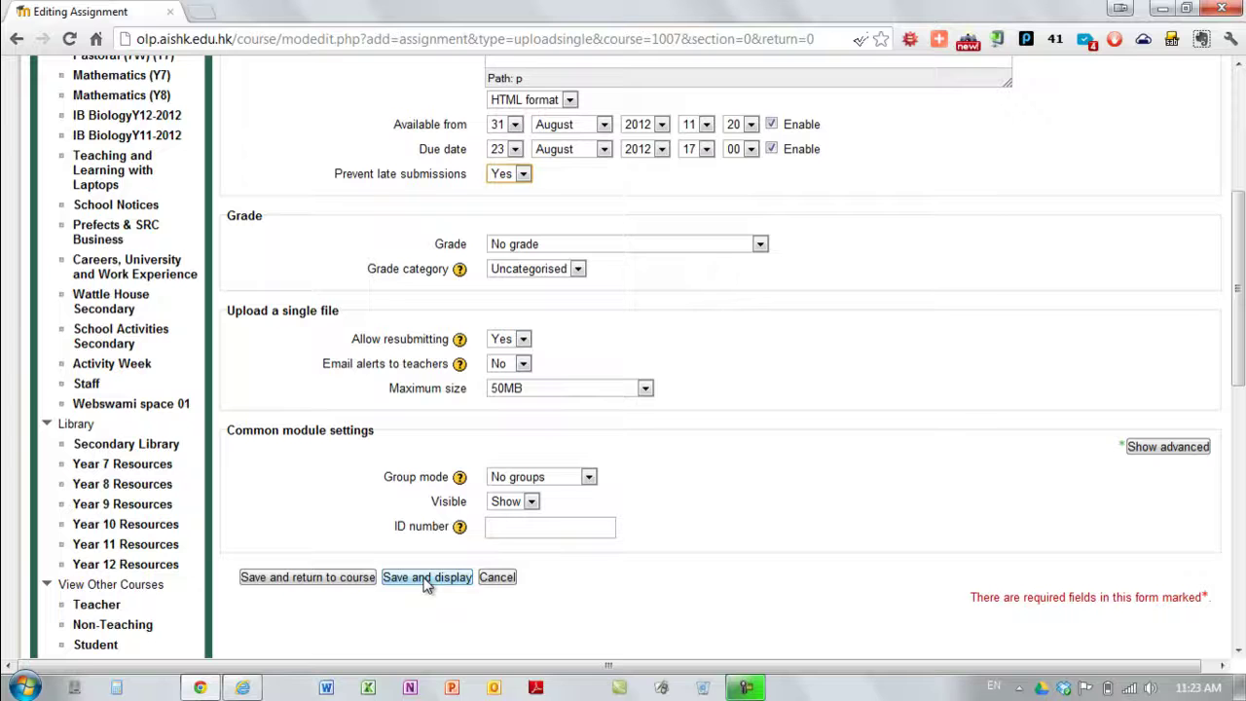
left_click(425, 577)
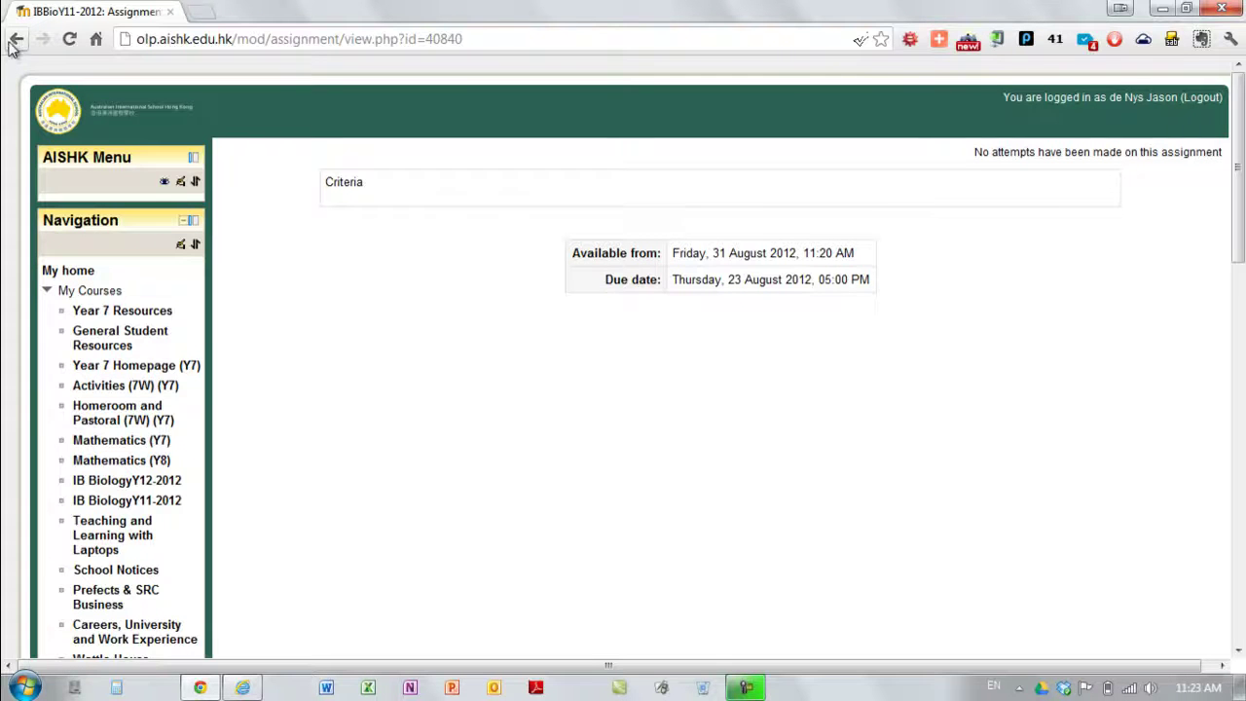
Step: Return to the IB BiologyY11-2012 course page and check how the new assignment is listed in the general section and Upcoming events
left_click(118, 502)
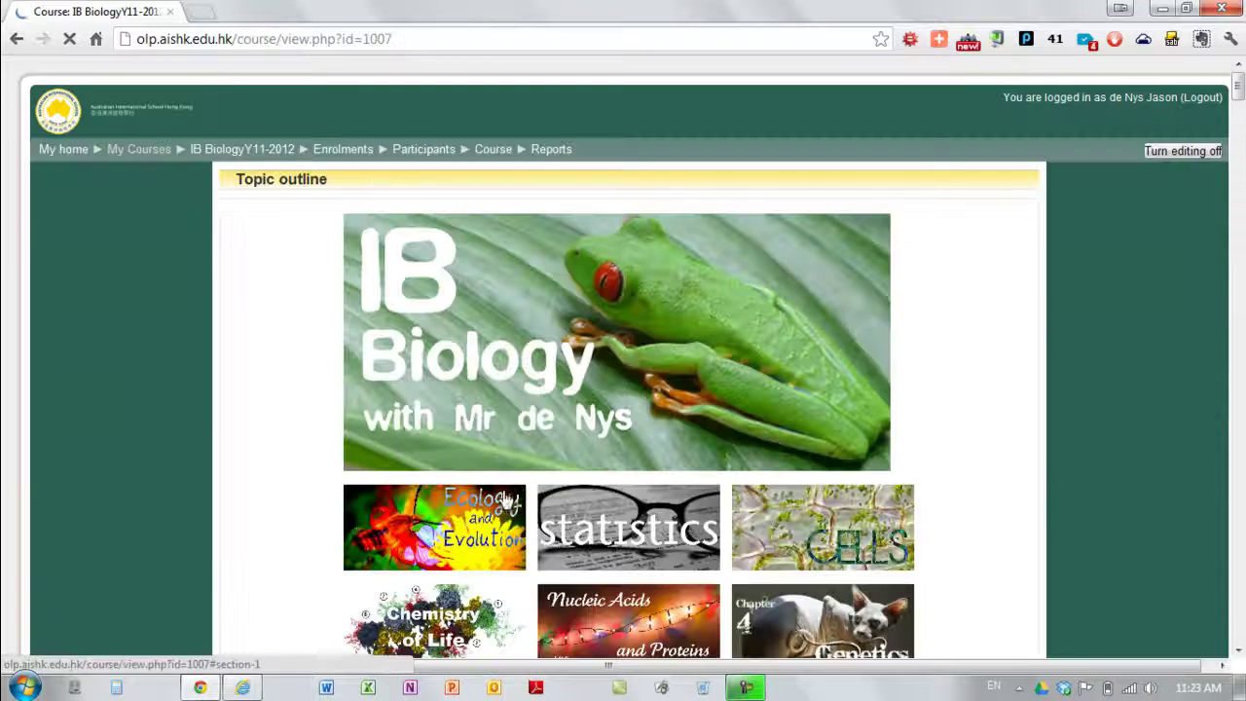
scroll(633, 494, "down", 1)
scroll(662, 451, "down", 20)
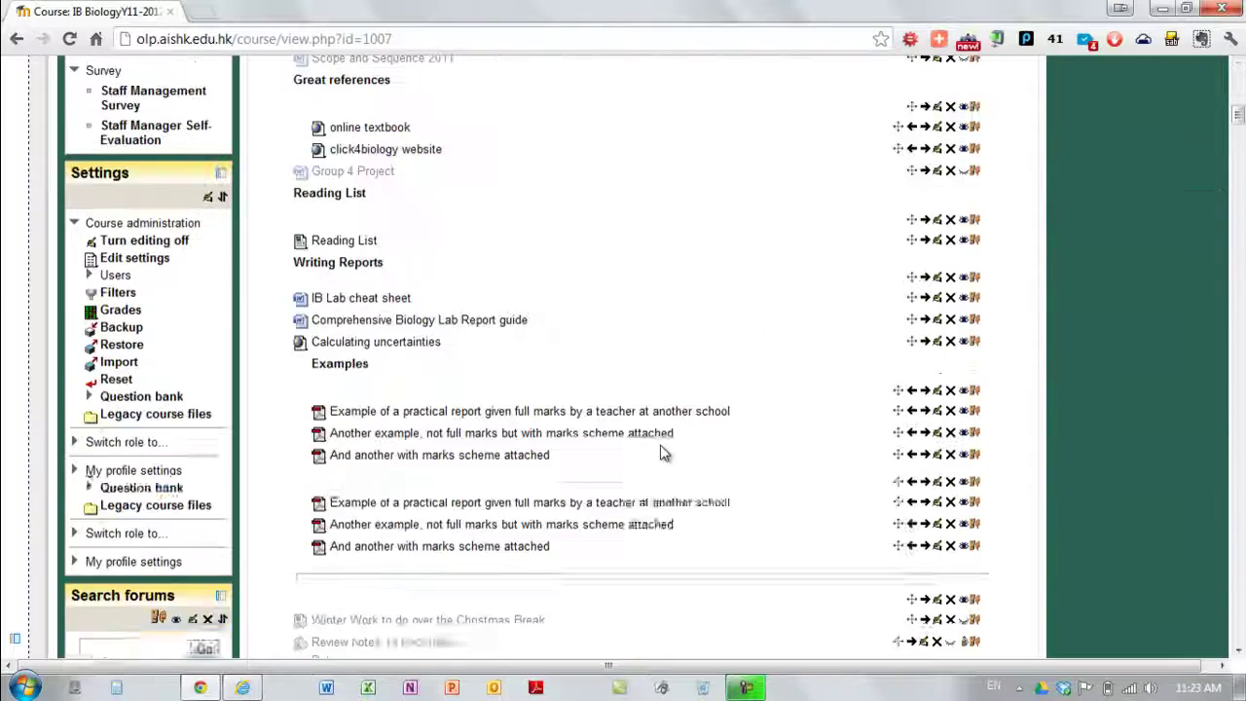
scroll(662, 451, "down", 5)
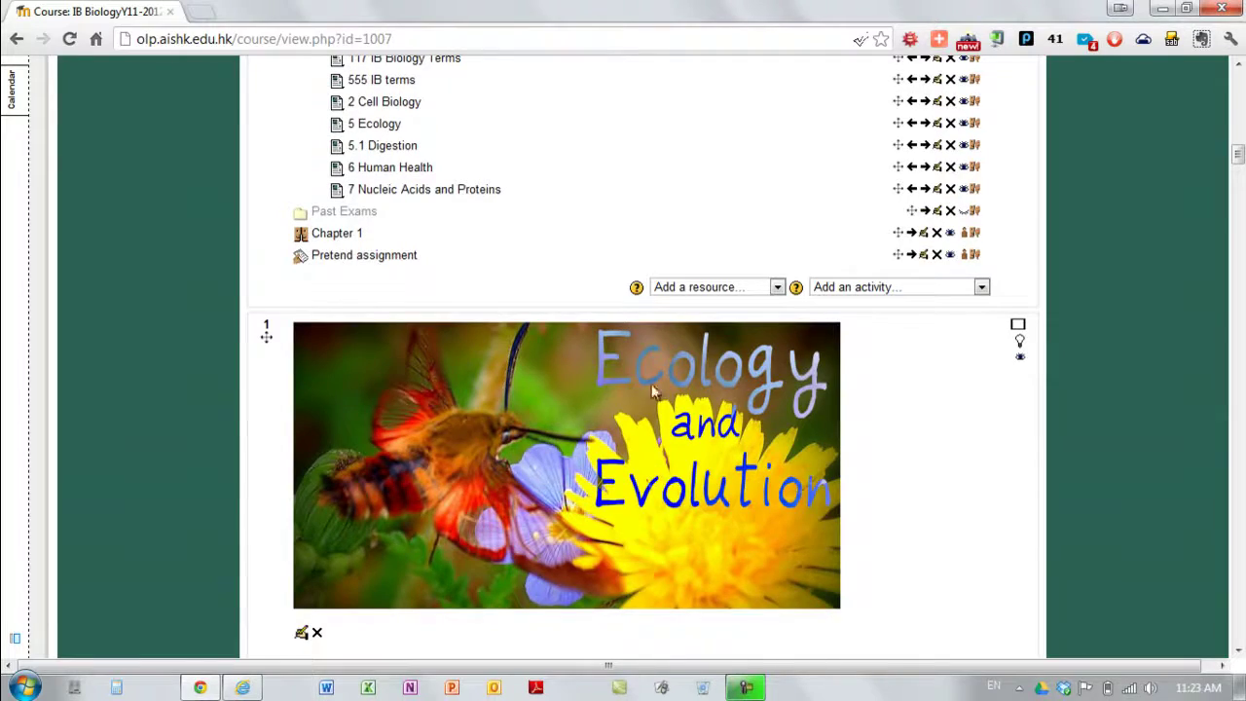
scroll(796, 450, "up", 10)
scroll(789, 477, "up", 10)
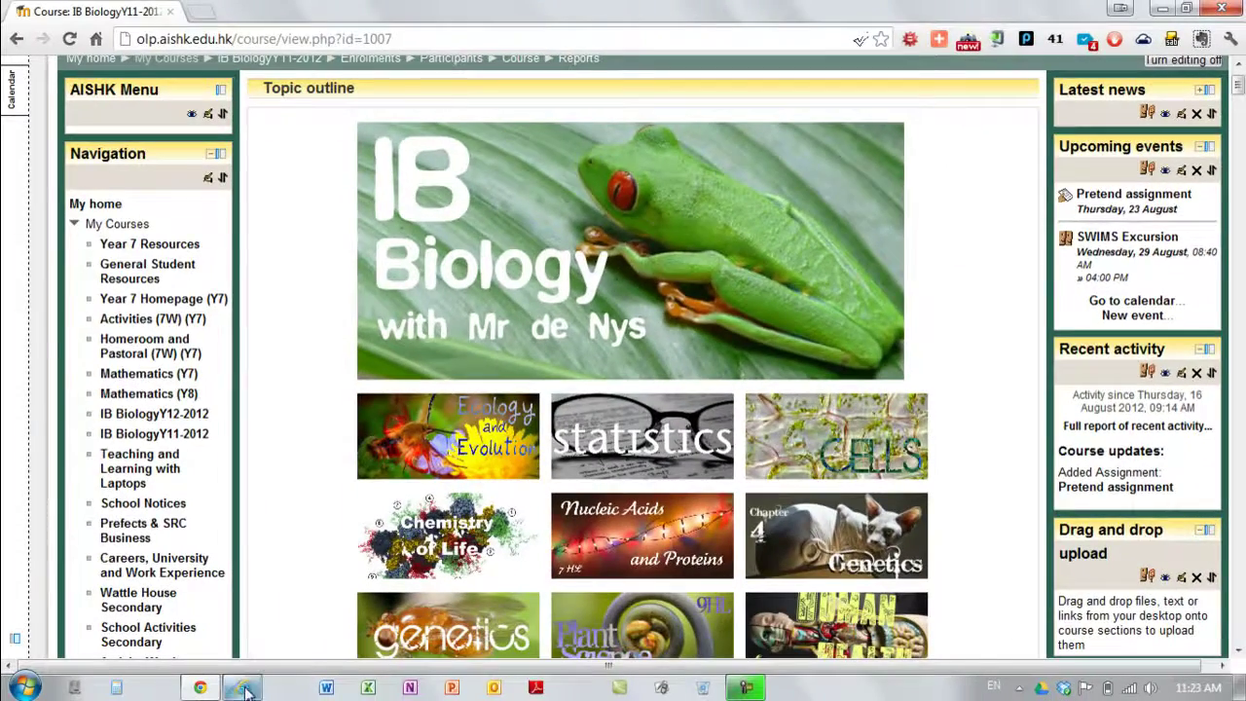
Step: Switch to the student session in Internet Explorer, refresh My home and examine the August 2012 calendar for marked dates
left_click(243, 687)
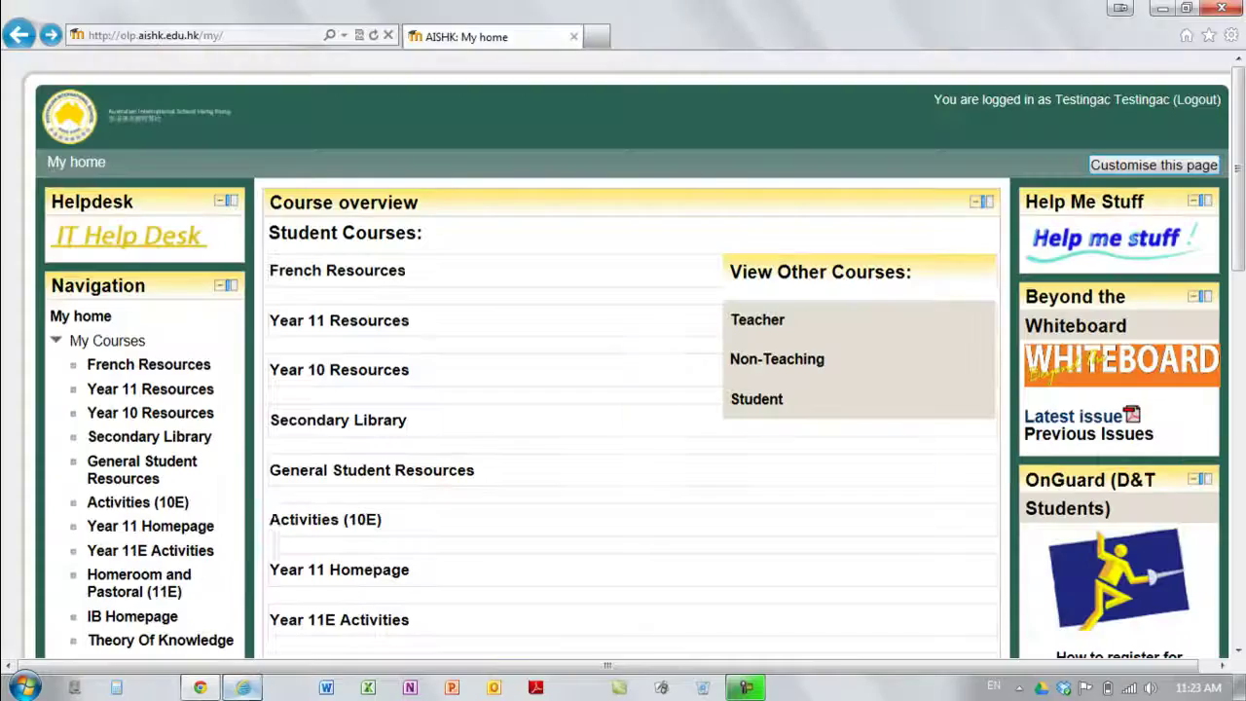
scroll(523, 365, "down", 6)
scroll(523, 367, "up", 5)
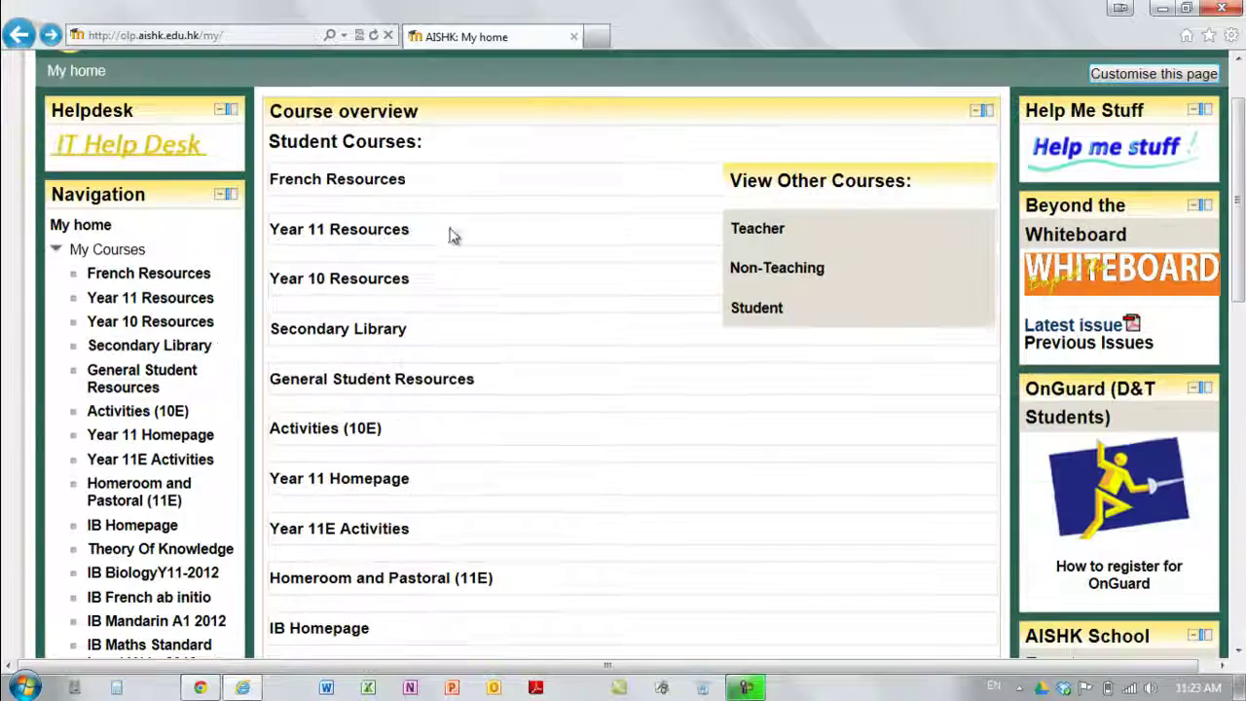
left_click(373, 35)
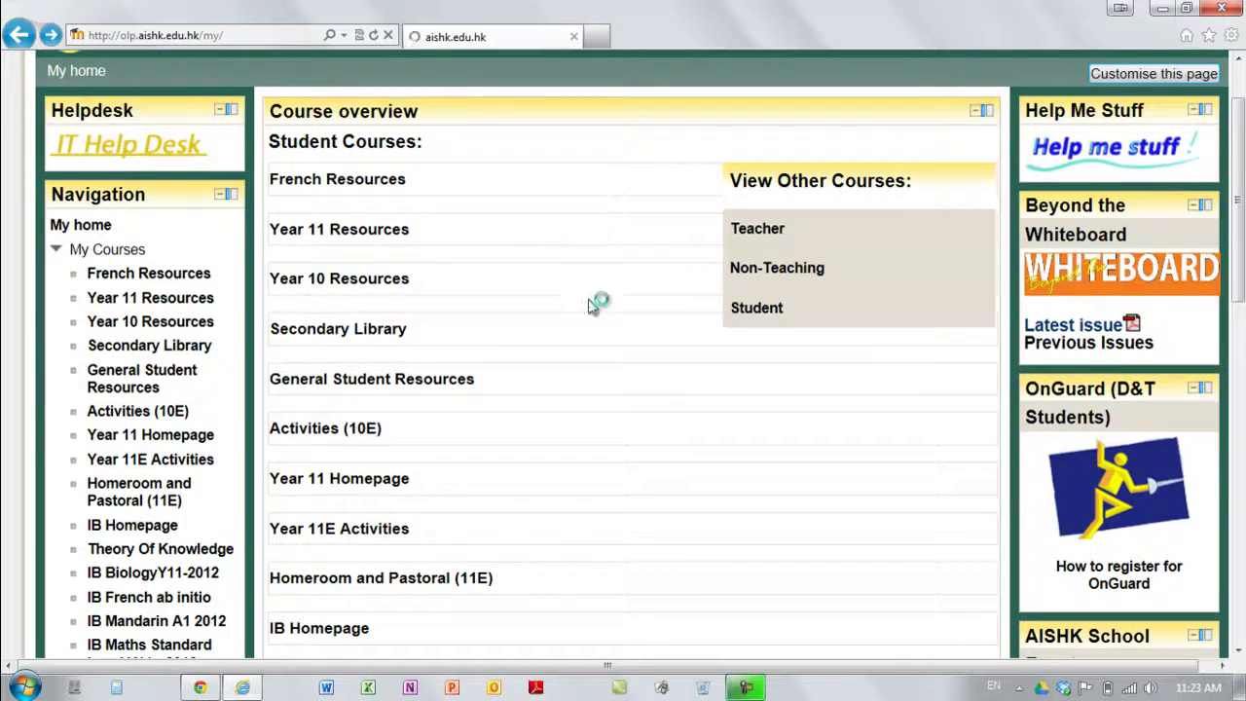
scroll(593, 310, "down", 3)
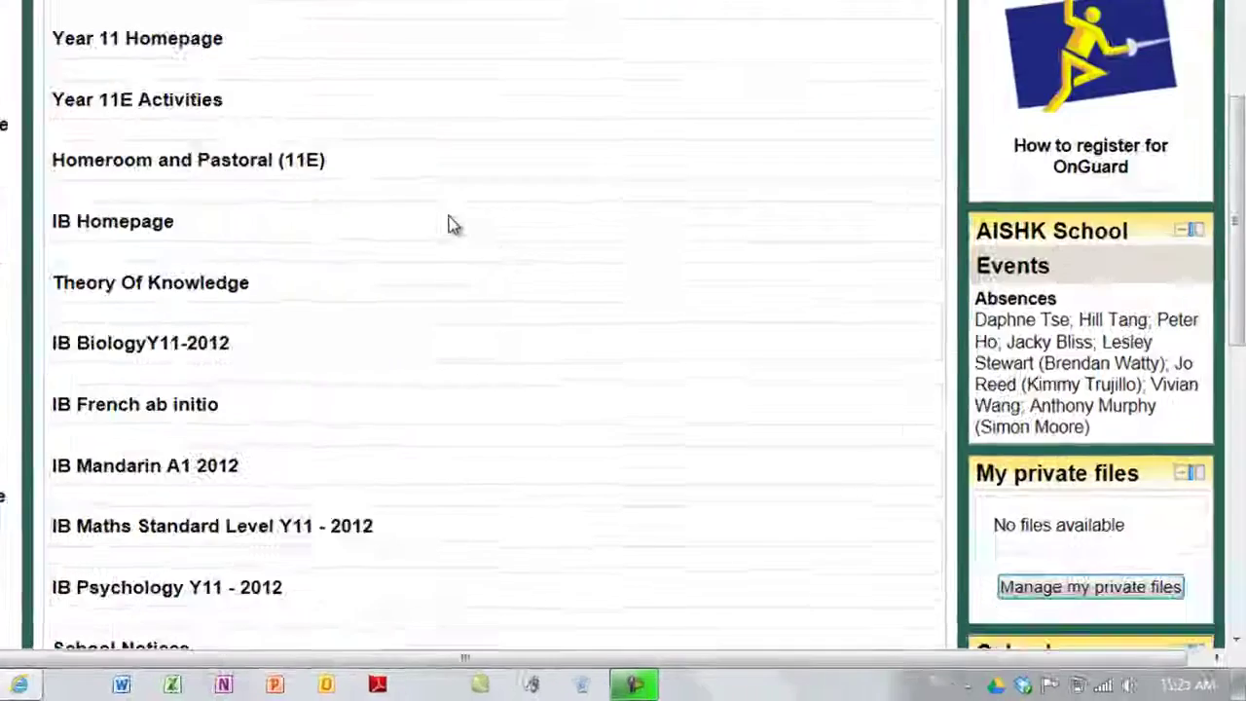
scroll(452, 224, "down", 4)
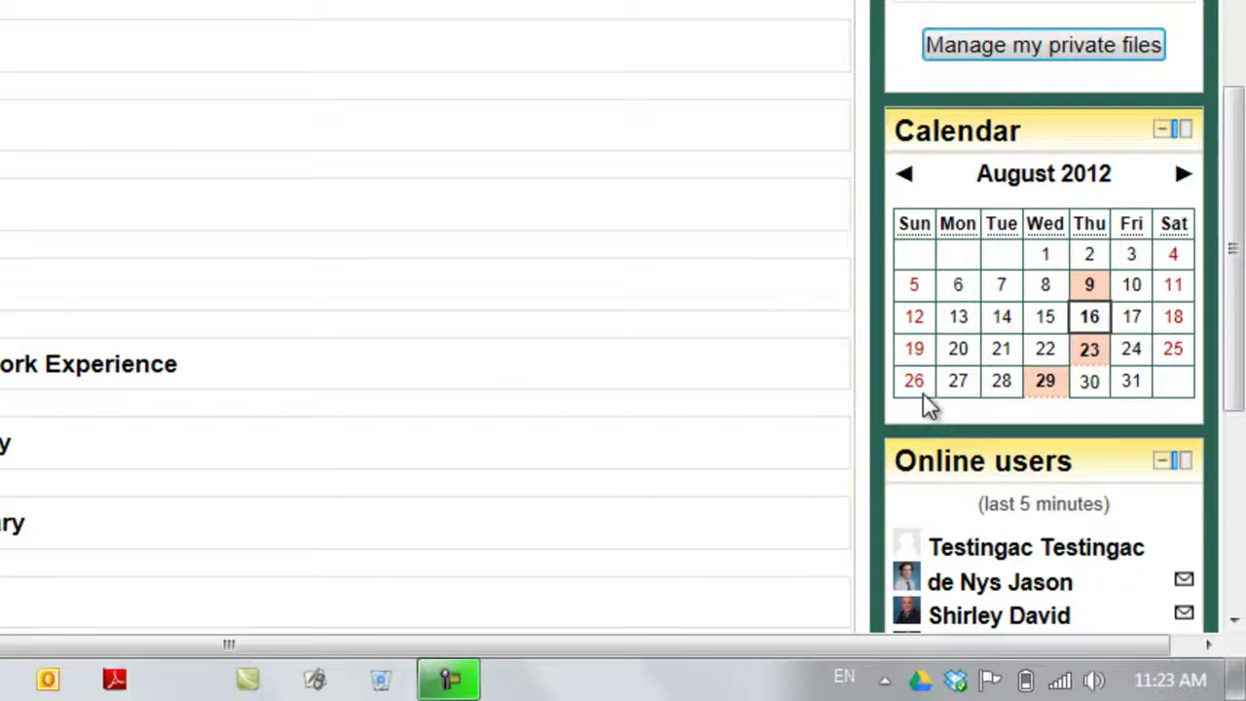
Step: Review the 23 August Conformity upload event in the calendar's day view, and return to My home to check the 9 August events
mouse_move(1098, 359)
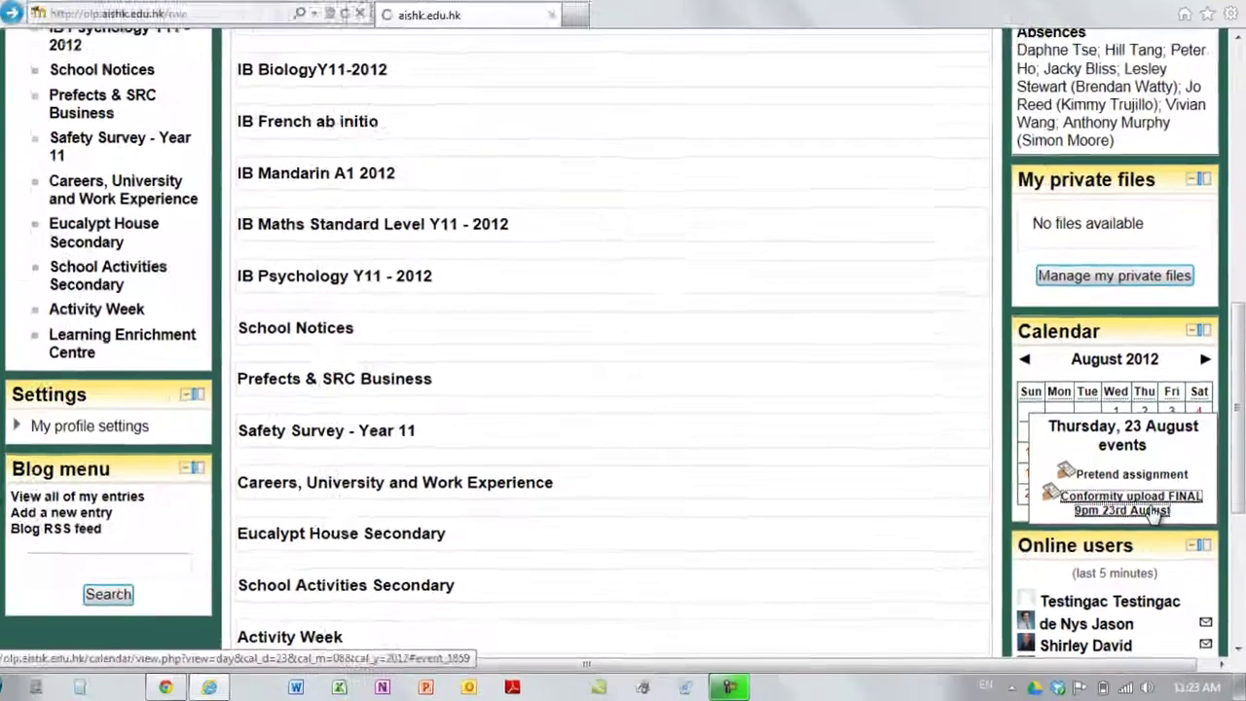
left_click(1153, 512)
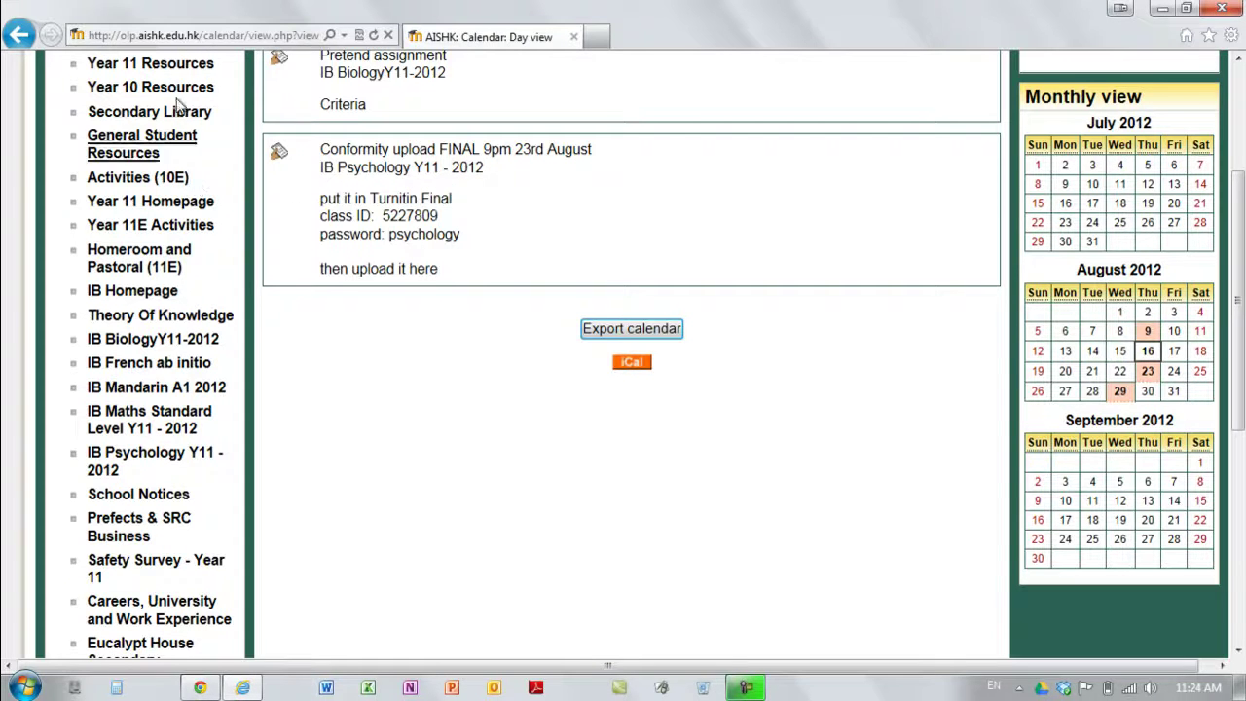
left_click(19, 34)
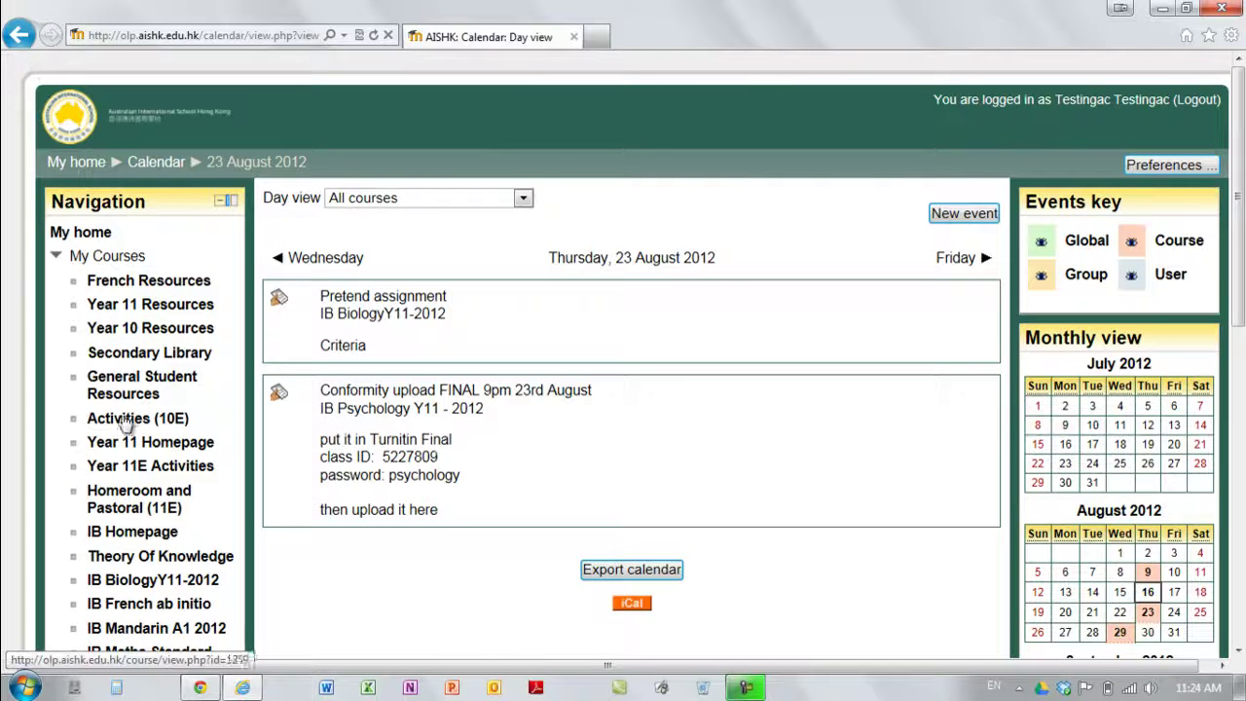
left_click(22, 35)
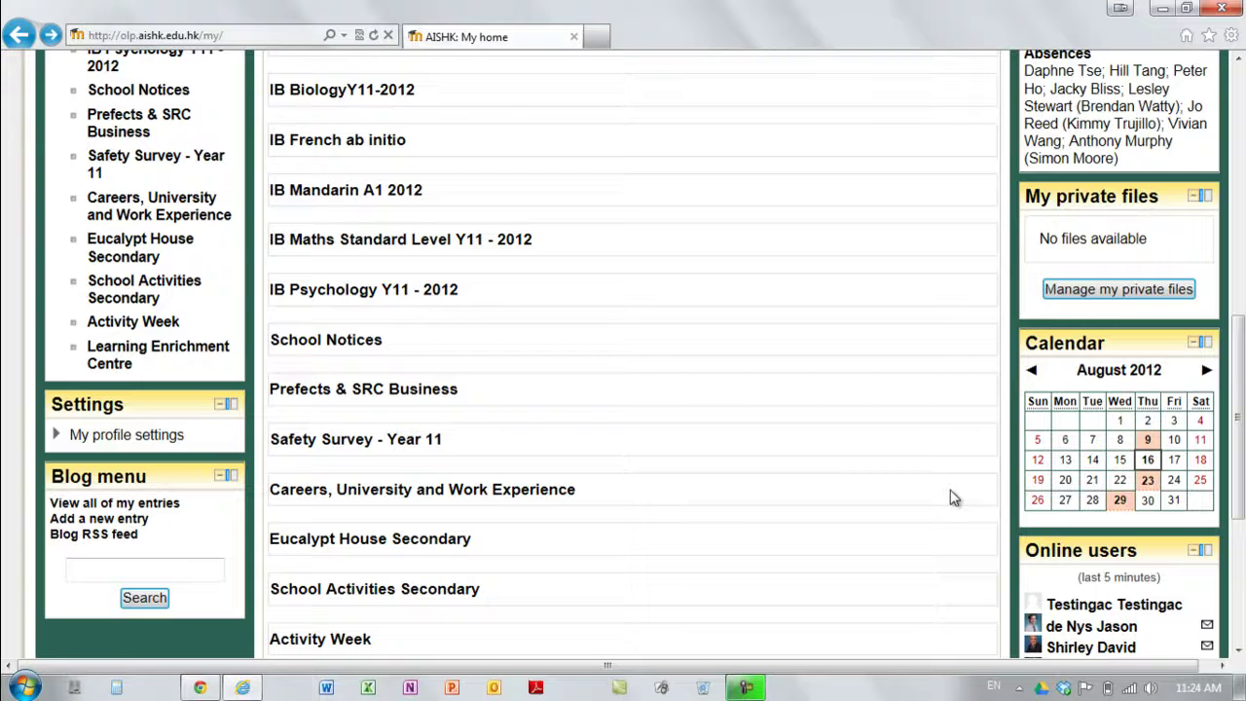
scroll(954, 498, "up", 7)
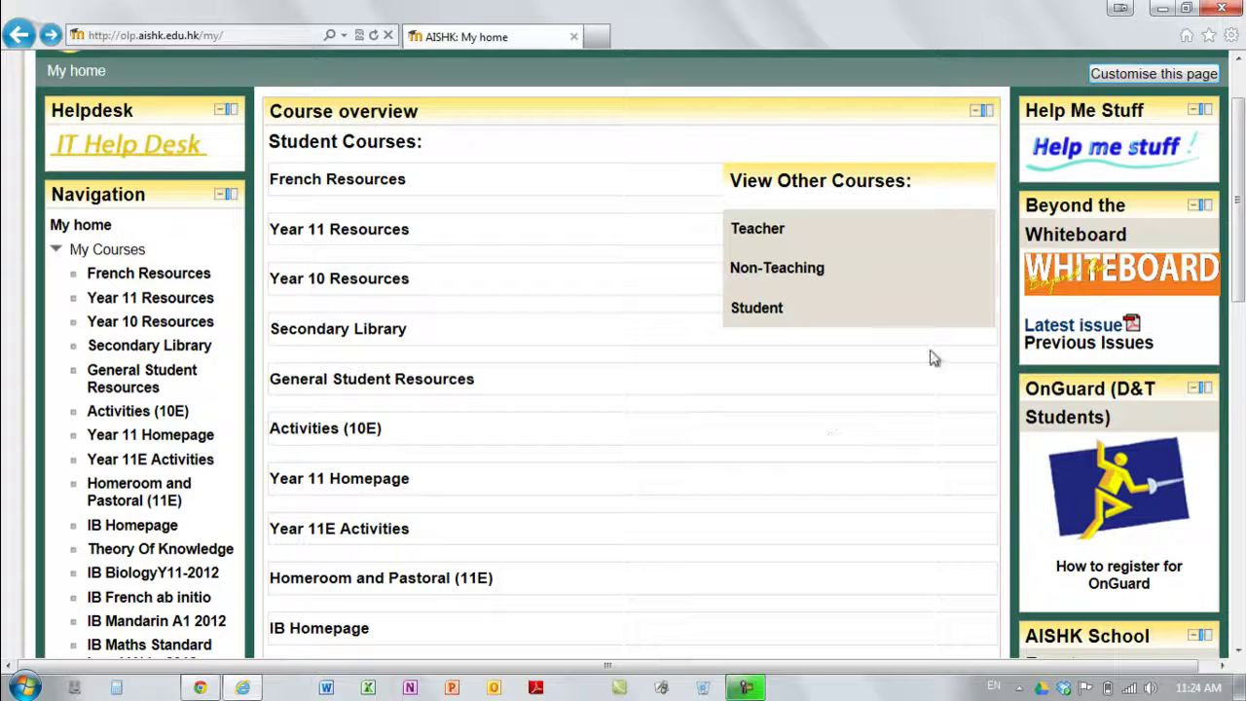
left_click_drag(1240, 191, 1239, 393)
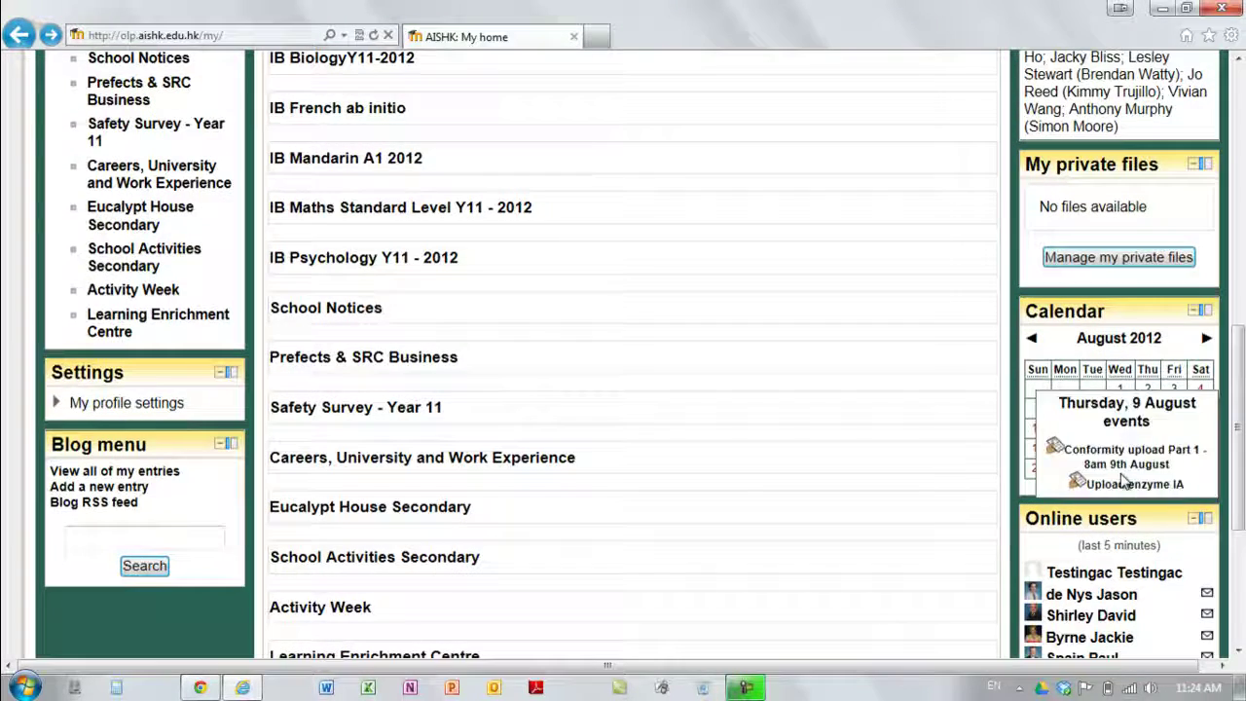